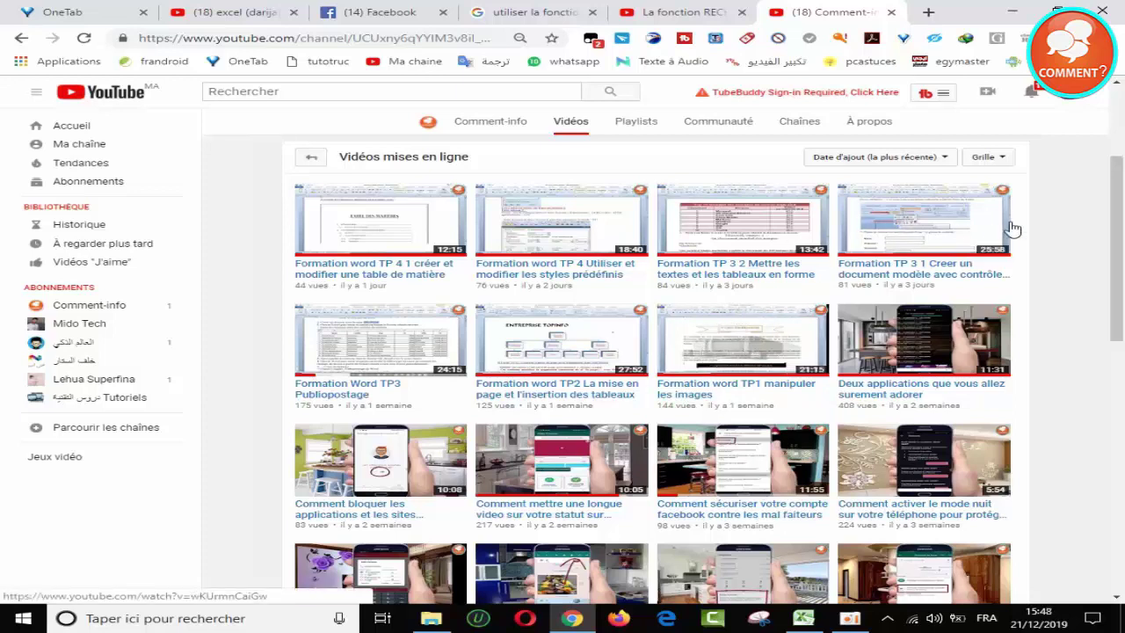
# Minimize the YouTube Chrome window so the desktop shows.
pyautogui.click(1013, 12)
# Bring up File Explorer at the TPS_informatiques Excel exercises folder.
pyautogui.click(431, 618)
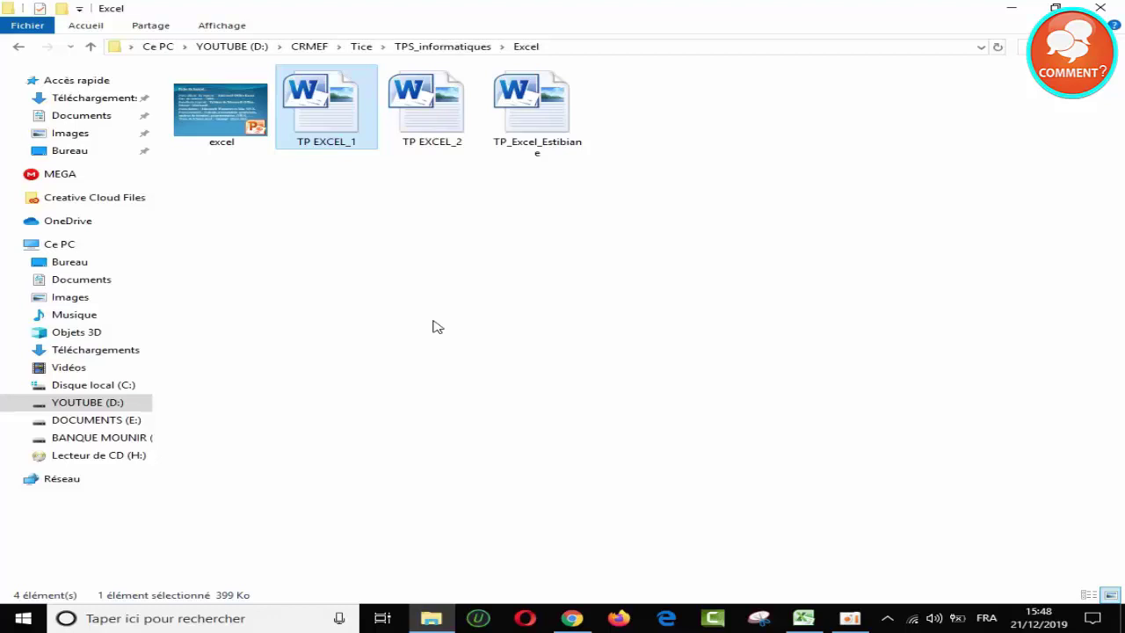
# Open TP EXCEL_1 in Word and zoom in to 130%.
pyautogui.doubleClick(335, 114)
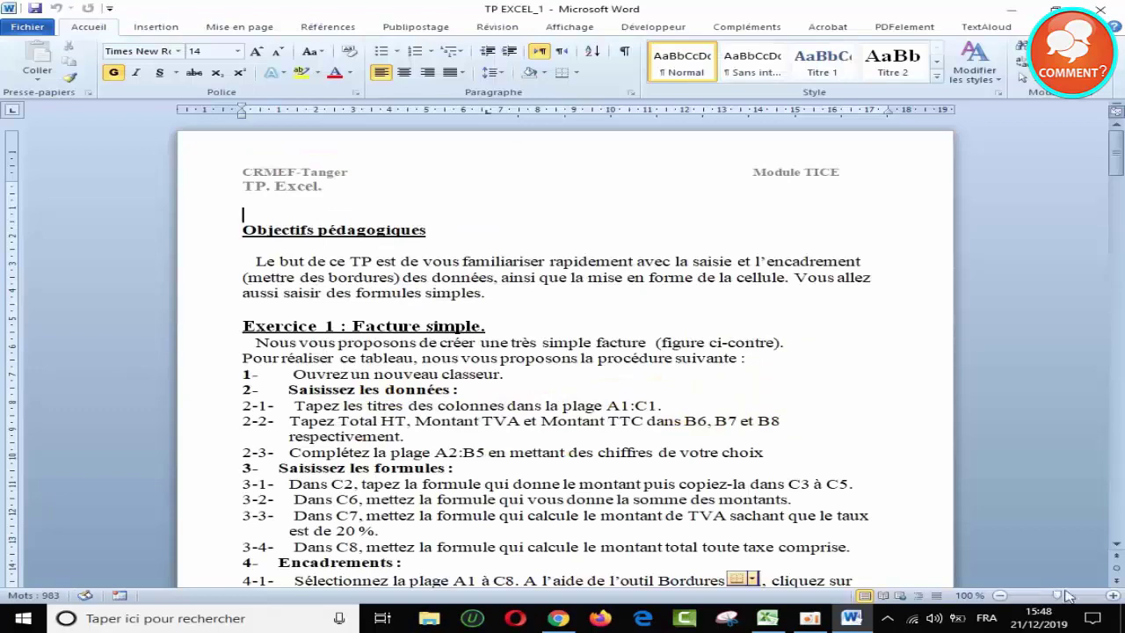
pyautogui.click(1113, 596)
pyautogui.click(1113, 596)
pyautogui.click(1113, 596)
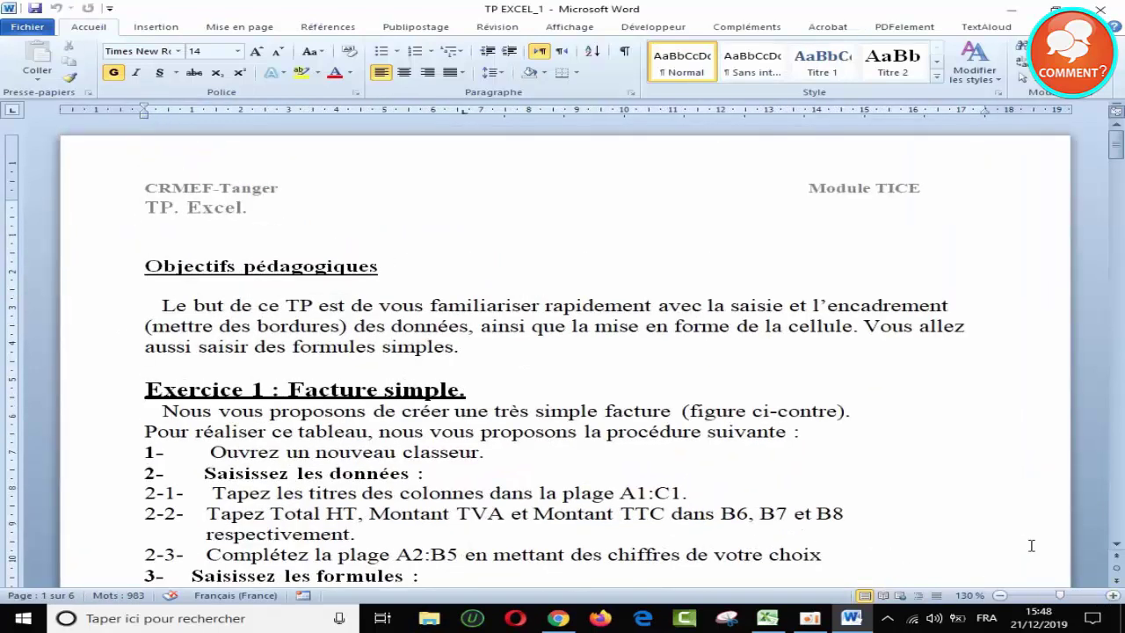
pyautogui.click(1112, 596)
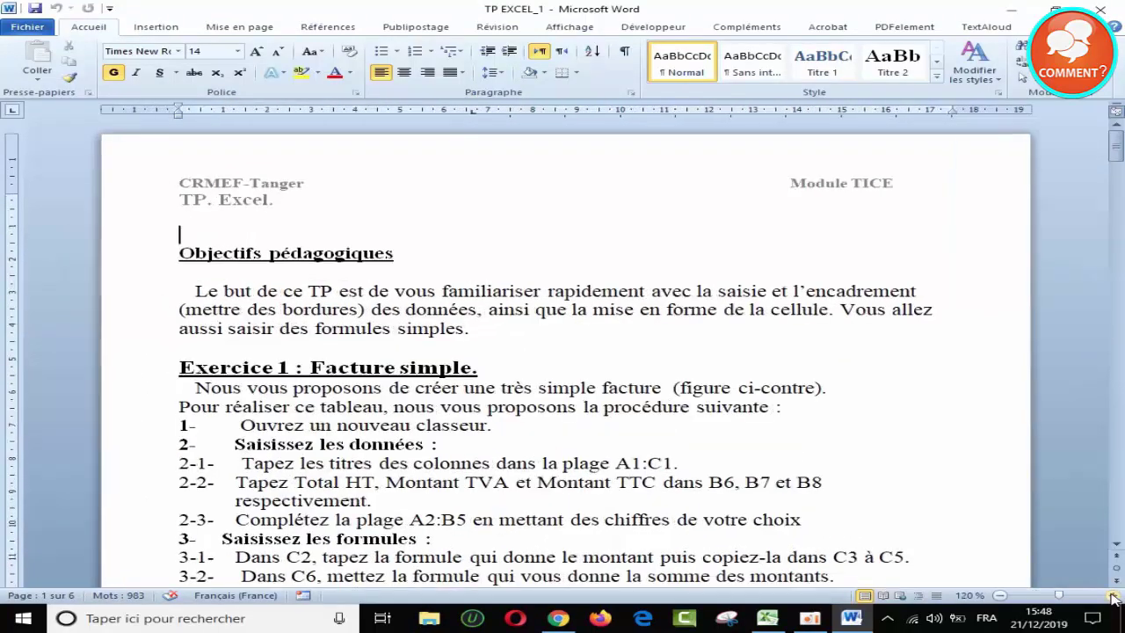
pyautogui.click(1112, 595)
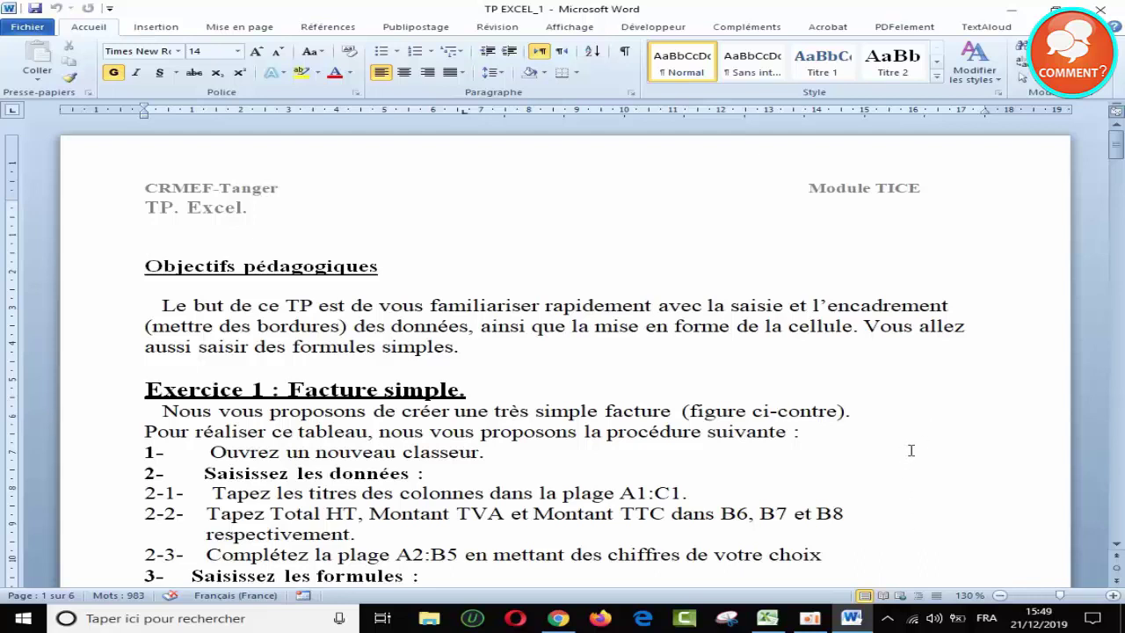
pyautogui.scroll(-2, 933, 316)
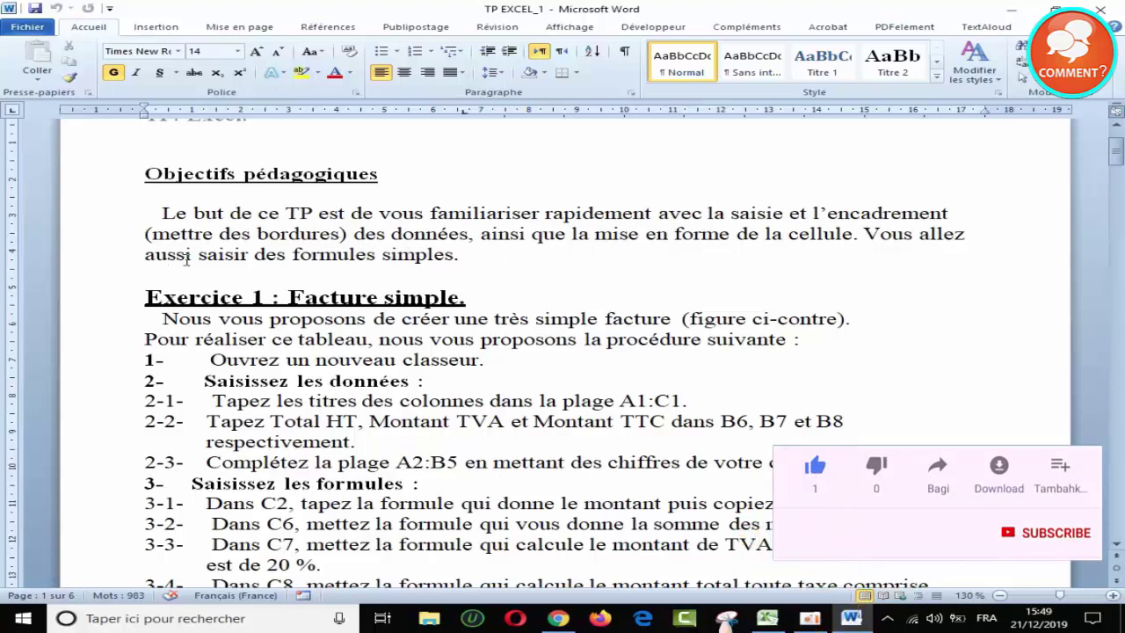
pyautogui.scroll(-2, 613, 289)
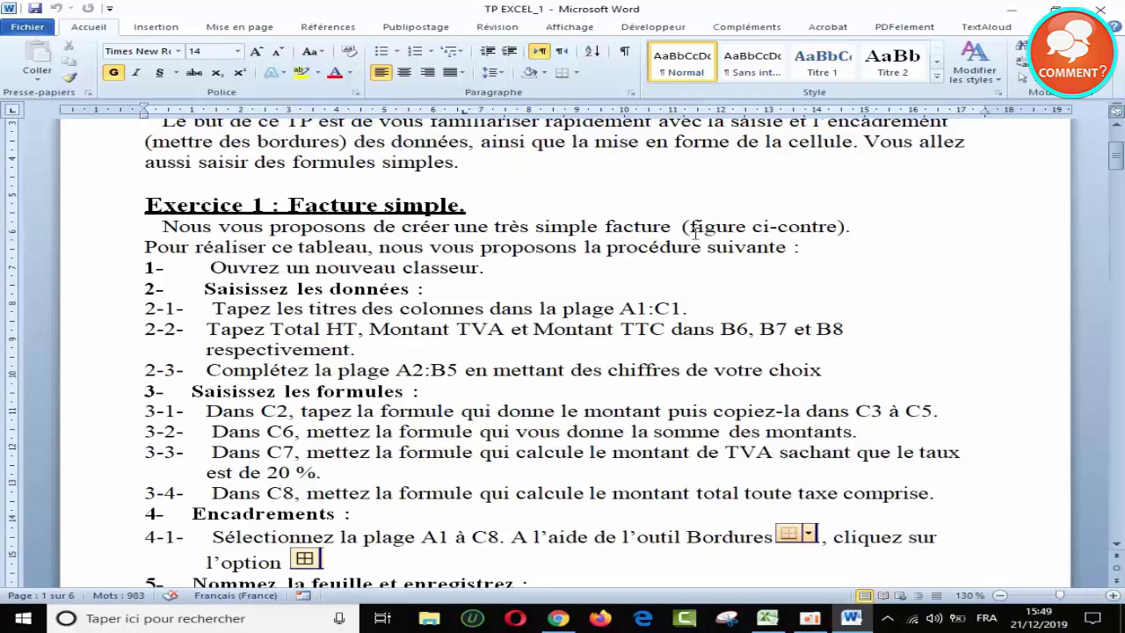
pyautogui.scroll(-6, 888, 235)
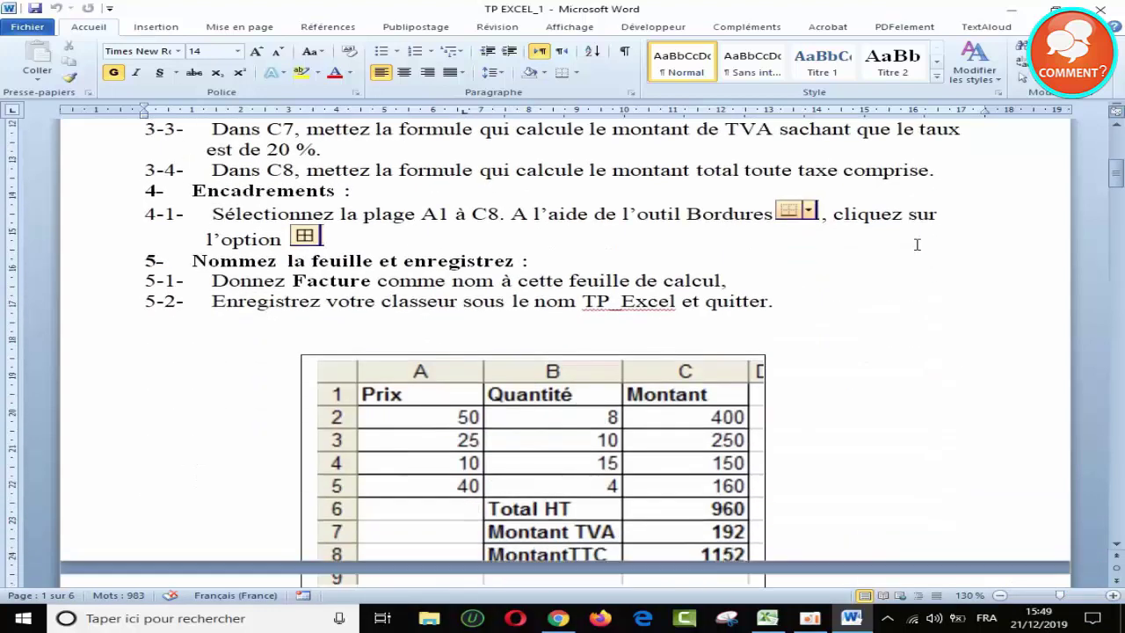
pyautogui.scroll(-3, 916, 245)
pyautogui.scroll(2, 917, 245)
pyautogui.scroll(6, 916, 243)
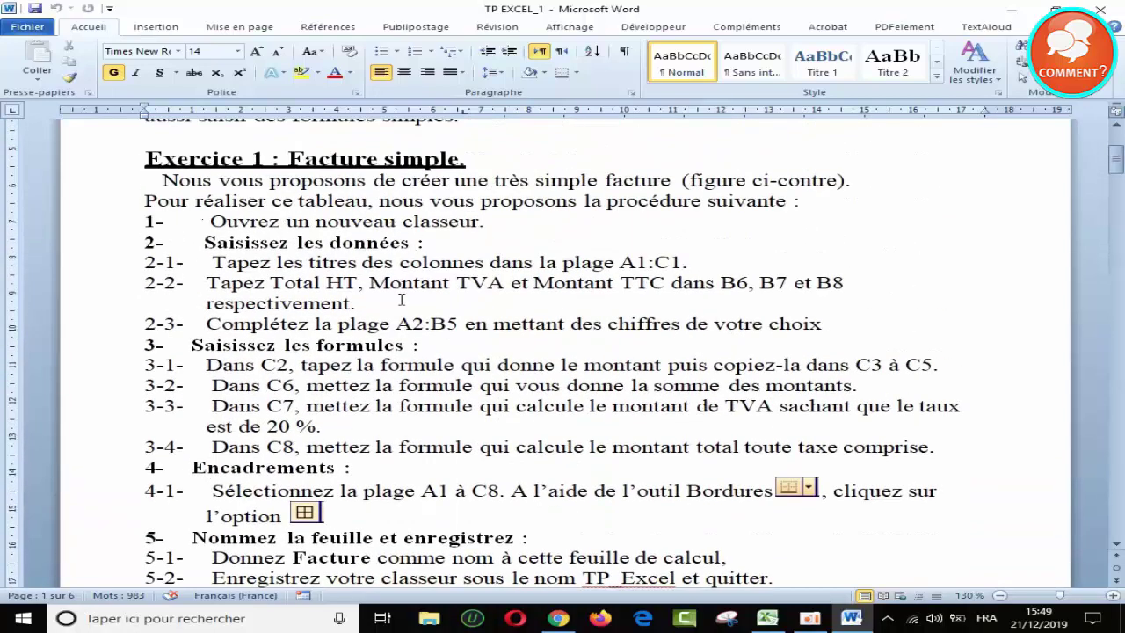
pyautogui.scroll(-1, 409, 336)
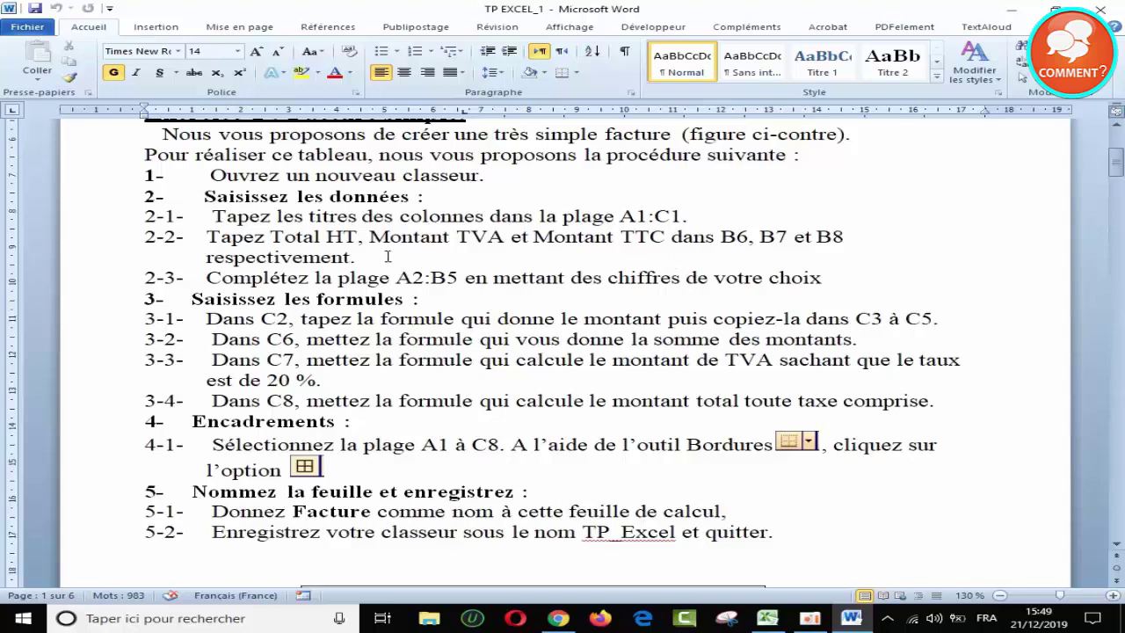
pyautogui.scroll(-2, 437, 265)
pyautogui.scroll(-5, 515, 208)
pyautogui.scroll(-2, 348, 276)
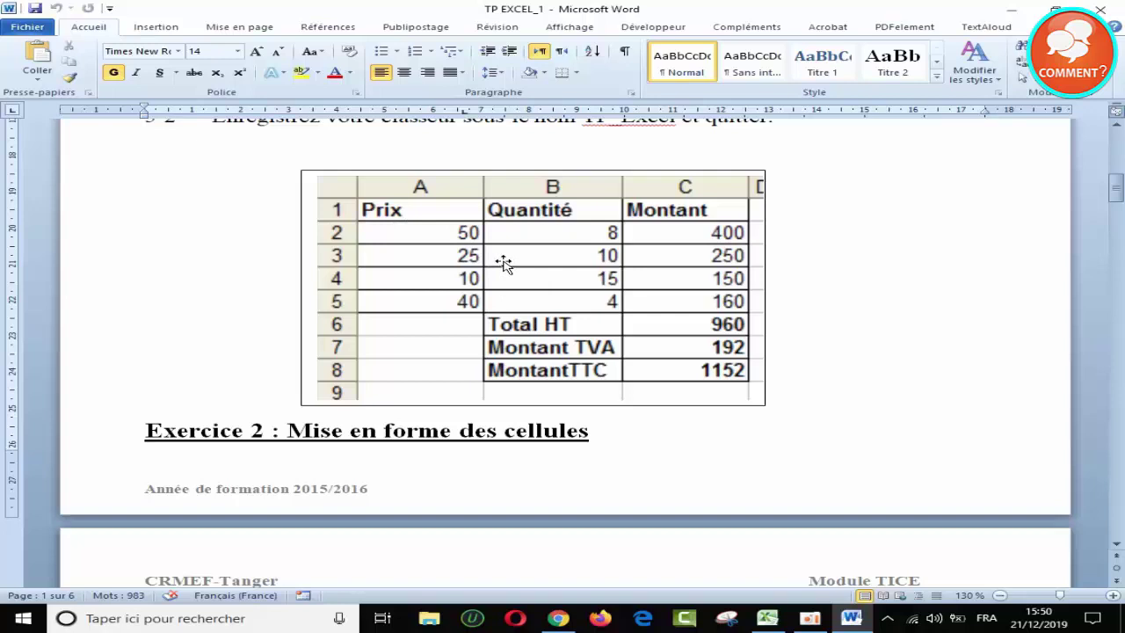
# Minimize Word and launch Microsoft Excel 2010 from the Start menu's Microsoft Office folder.
pyautogui.click(1012, 10)
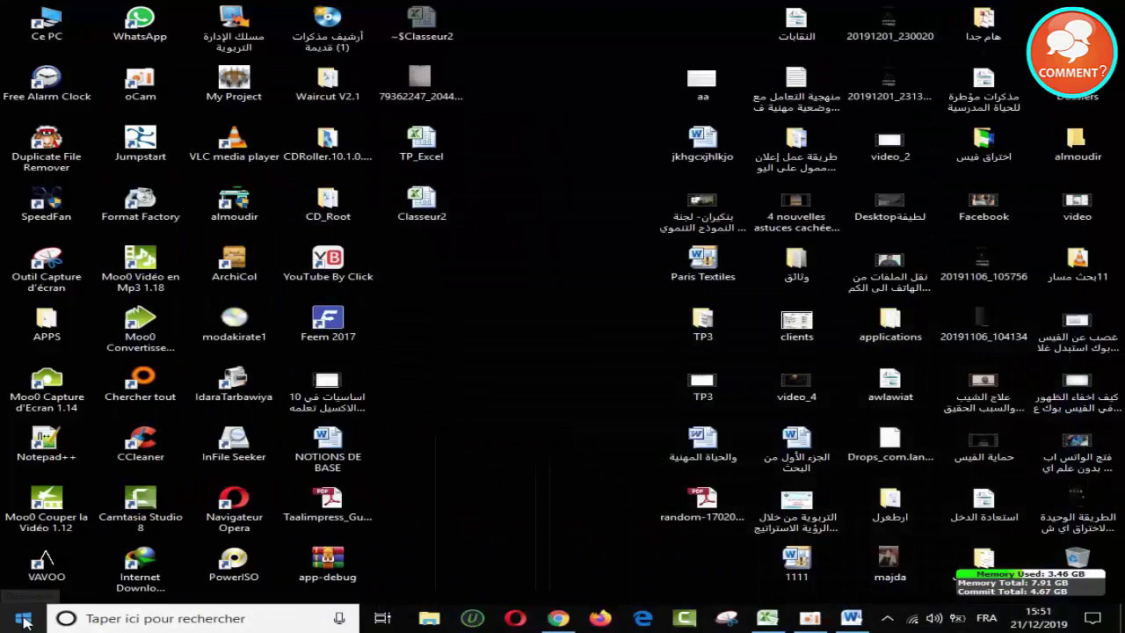
pyautogui.click(23, 621)
pyautogui.scroll(-1, 229, 378)
pyautogui.scroll(-5, 185, 378)
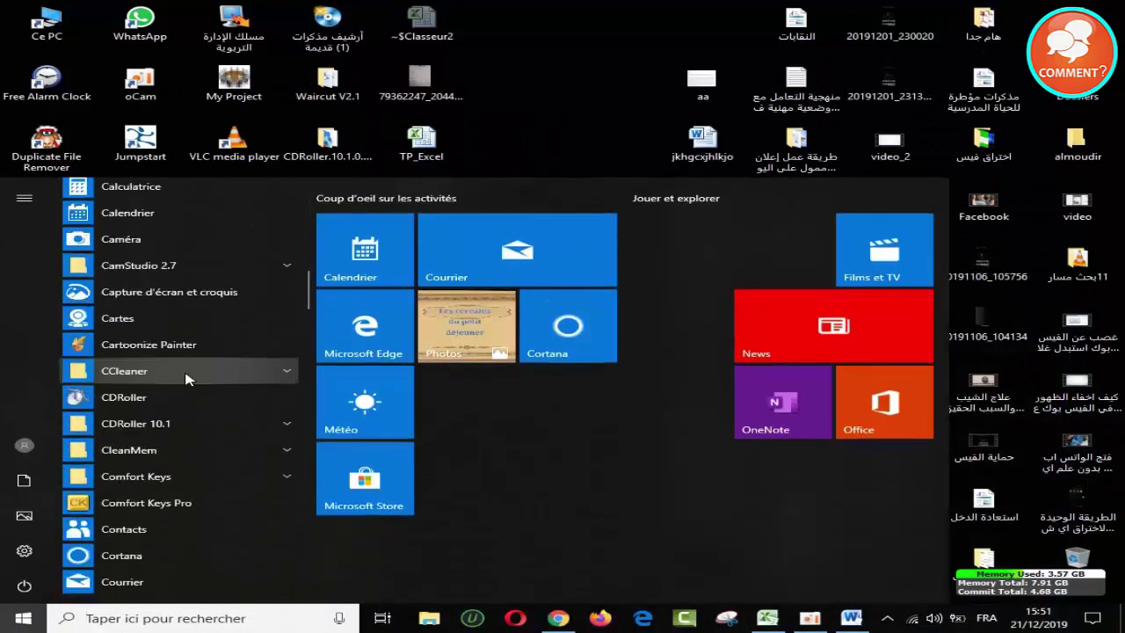
pyautogui.scroll(-1, 186, 377)
pyautogui.scroll(-3, 186, 378)
pyautogui.scroll(-2, 185, 378)
pyautogui.scroll(-2, 189, 376)
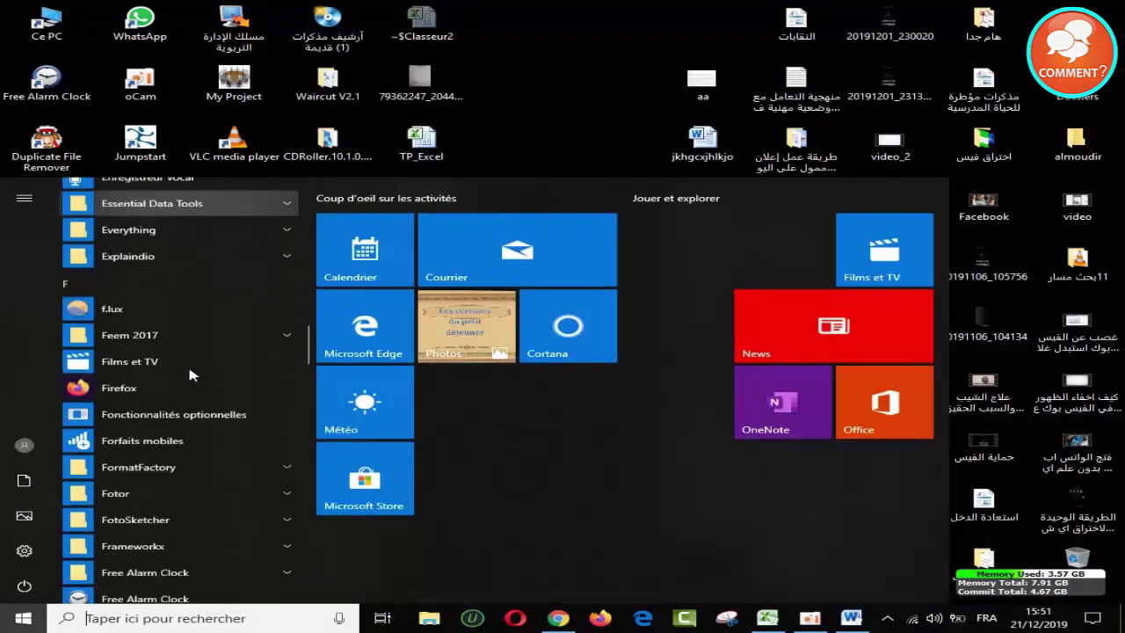
pyautogui.scroll(-3, 189, 376)
pyautogui.scroll(-1, 189, 376)
pyautogui.scroll(-3, 189, 376)
pyautogui.scroll(-1, 189, 376)
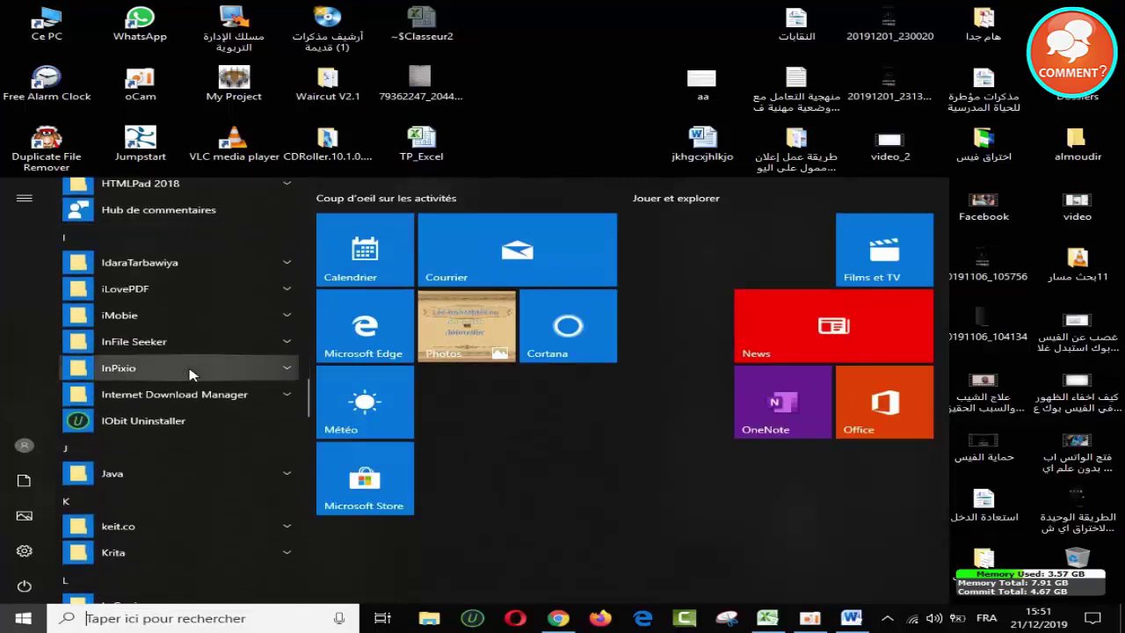
pyautogui.scroll(-3, 191, 374)
pyautogui.scroll(-3, 192, 374)
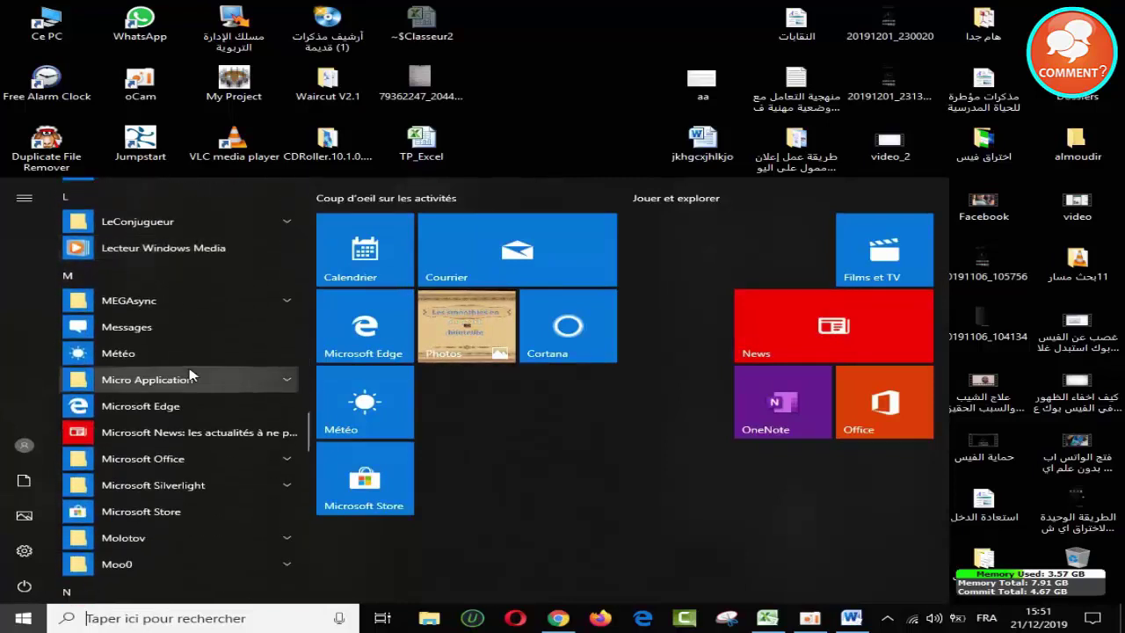
pyautogui.click(232, 459)
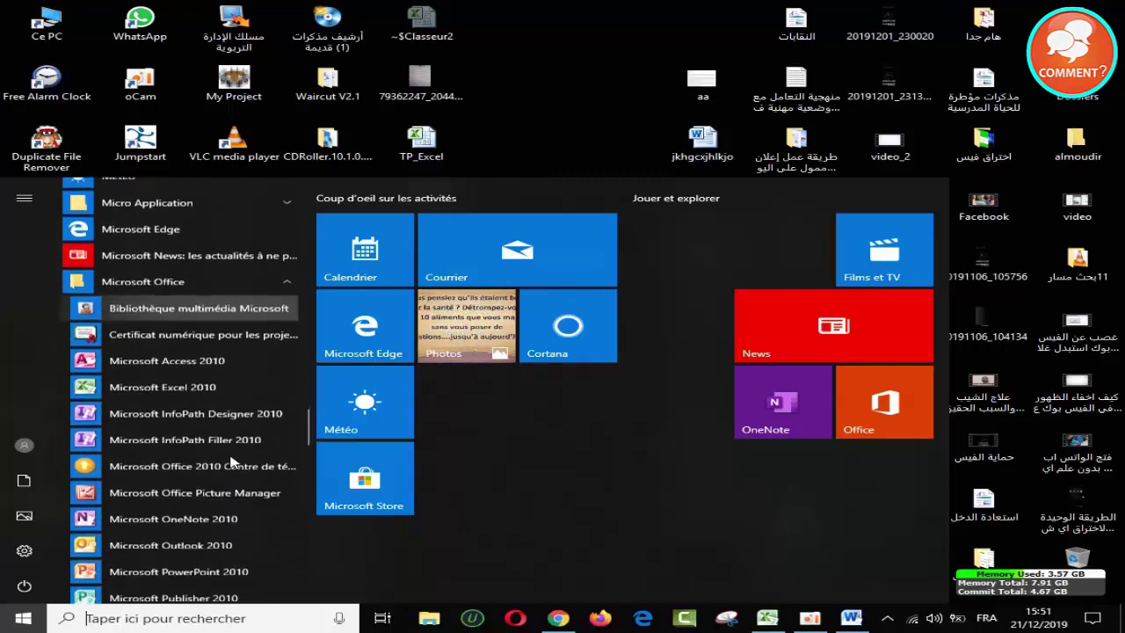
pyautogui.click(166, 376)
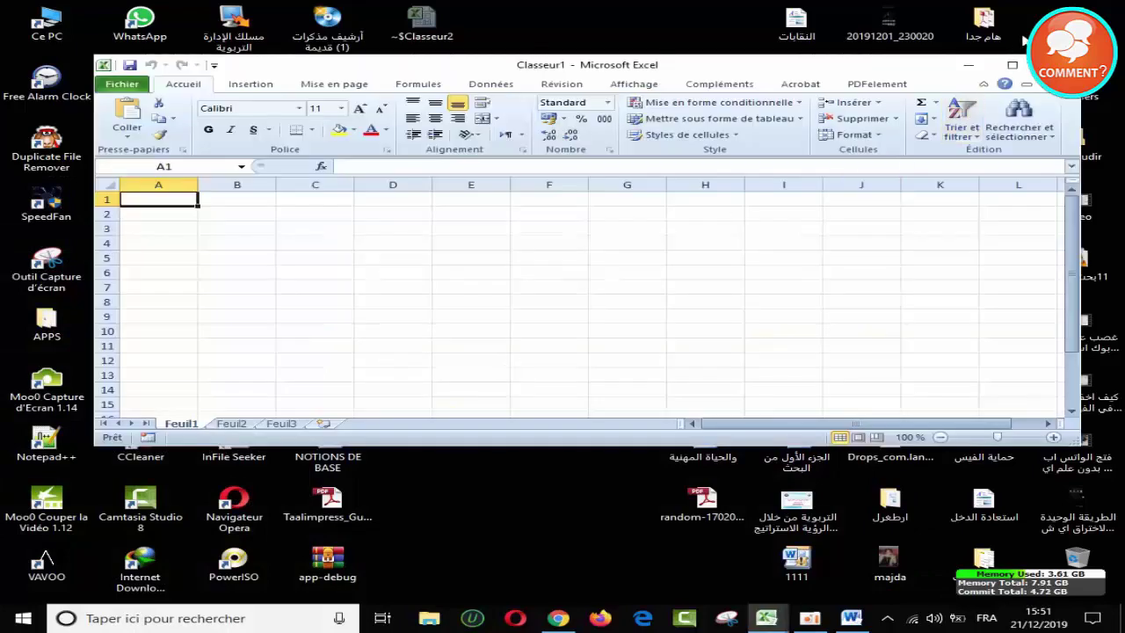
# Maximize the Excel window and bring the Word assignment's invoice table back into view.
pyautogui.click(1011, 64)
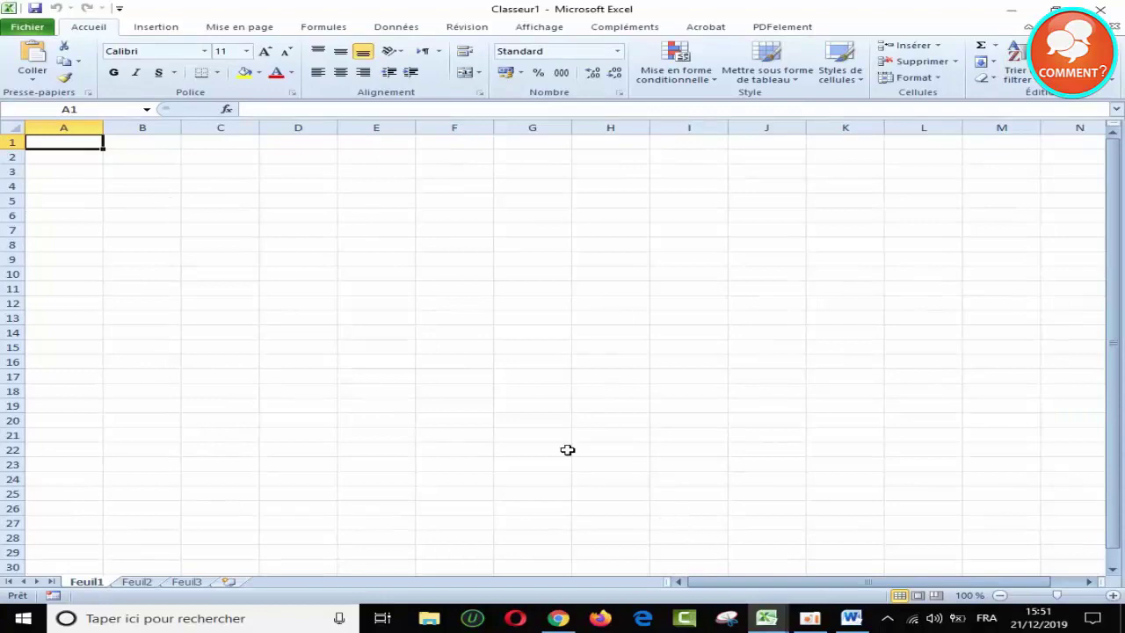
pyautogui.click(851, 619)
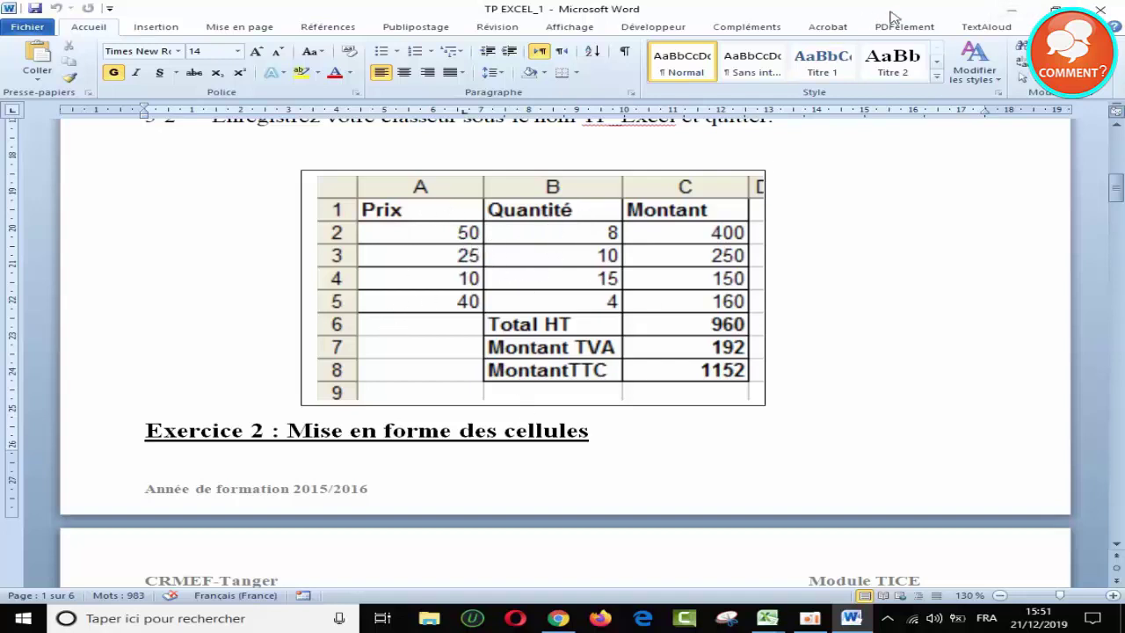
# Compare the Excel sheet against the Word sample invoice table, ending back in Excel.
pyautogui.click(1010, 10)
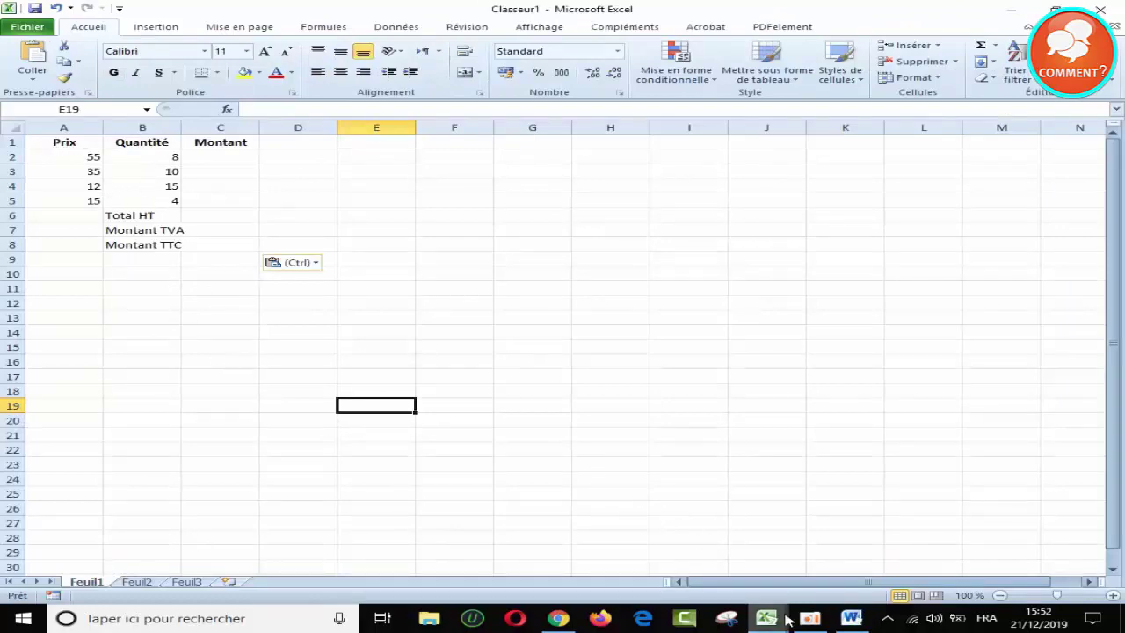
pyautogui.click(849, 619)
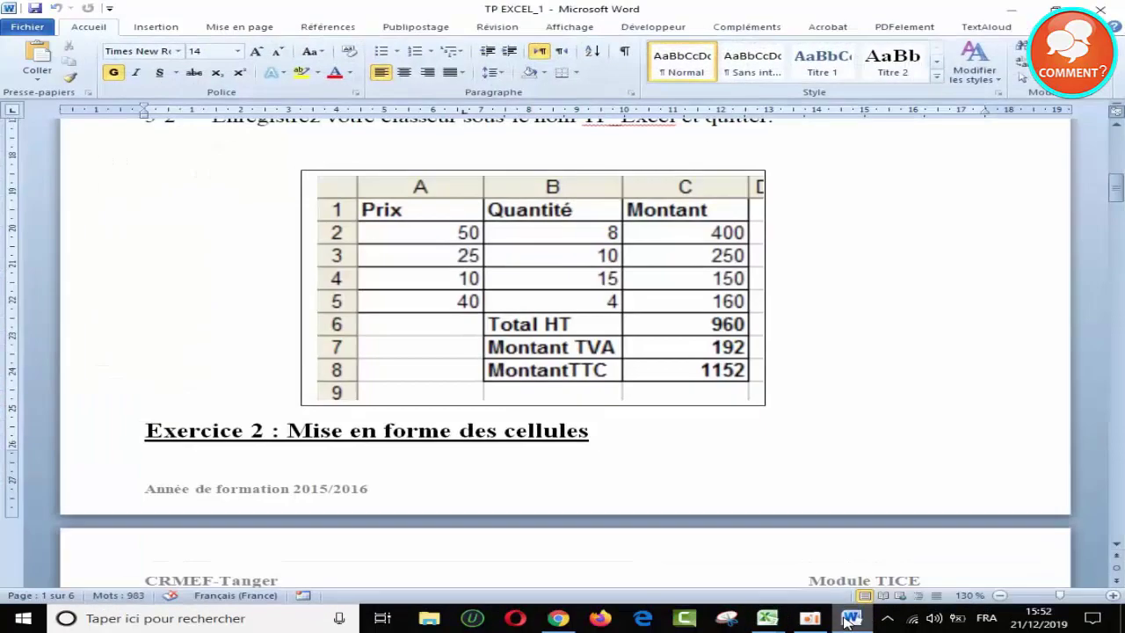
pyautogui.click(849, 619)
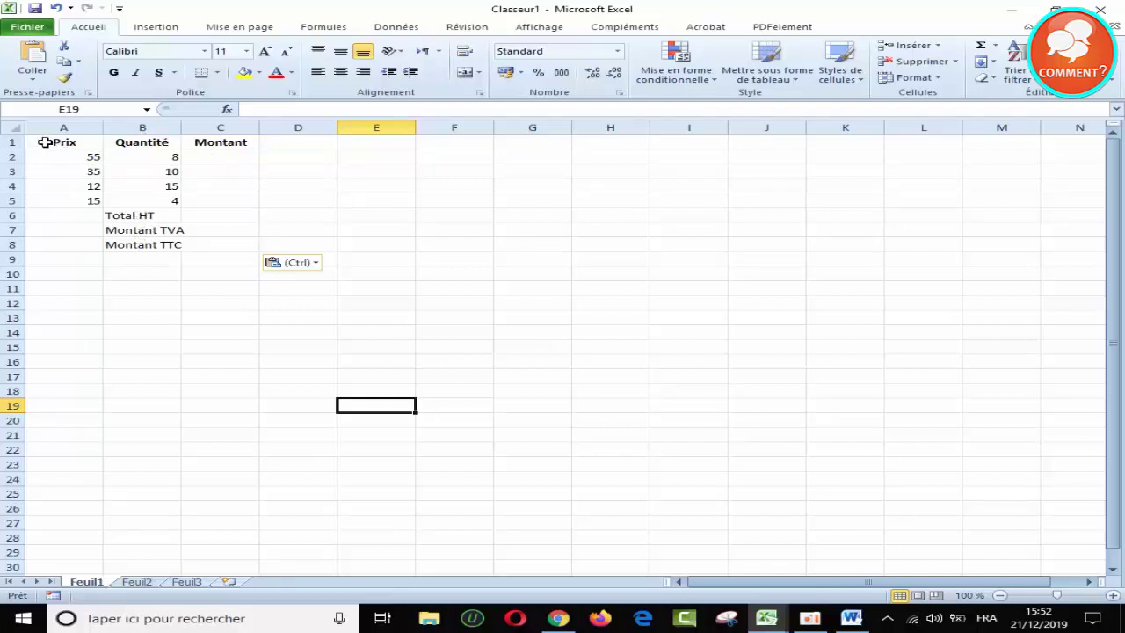
# Apply All Borders to the invoice table range A1:C8.
pyautogui.click(44, 142)
pyautogui.moveTo(51, 141); pyautogui.dragTo(227, 252)
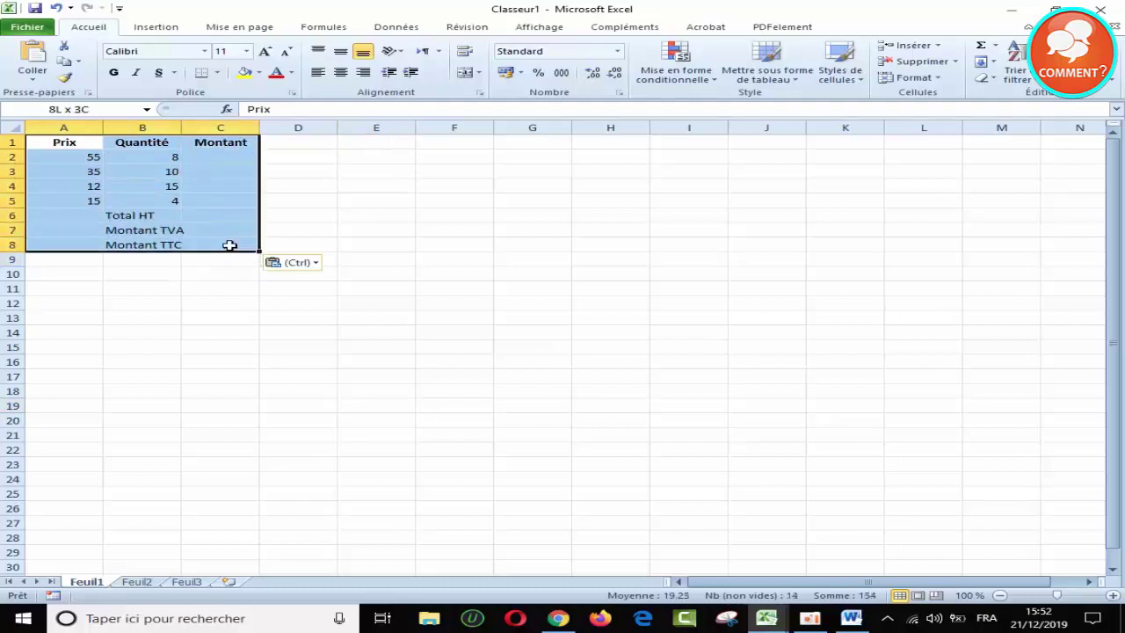
pyautogui.moveTo(229, 245); pyautogui.dragTo(229, 245)
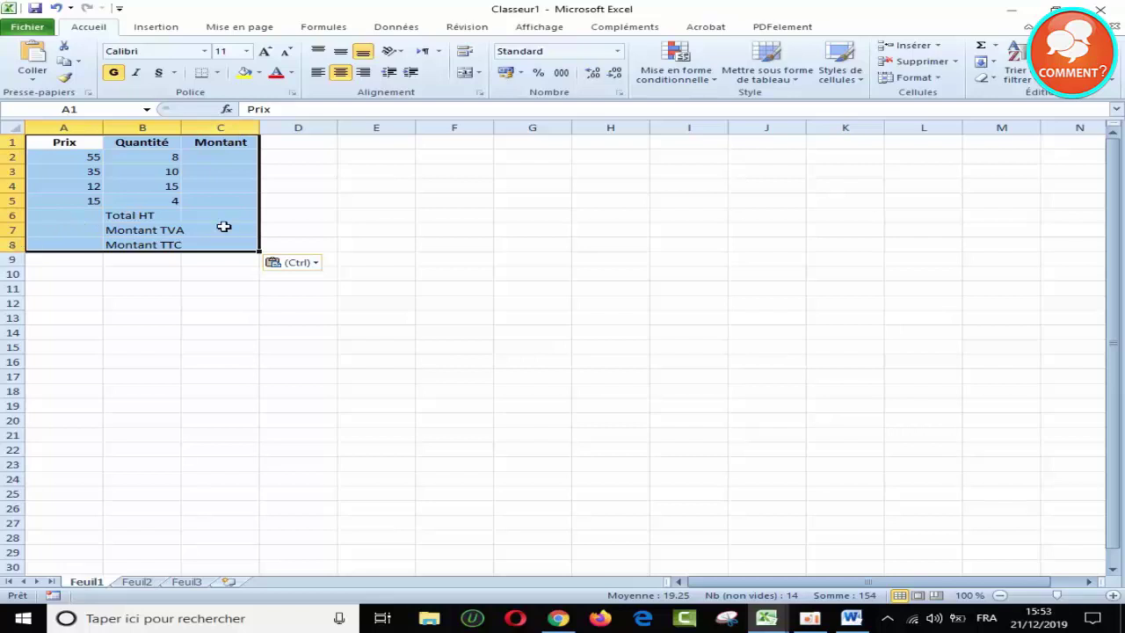
pyautogui.click(220, 75)
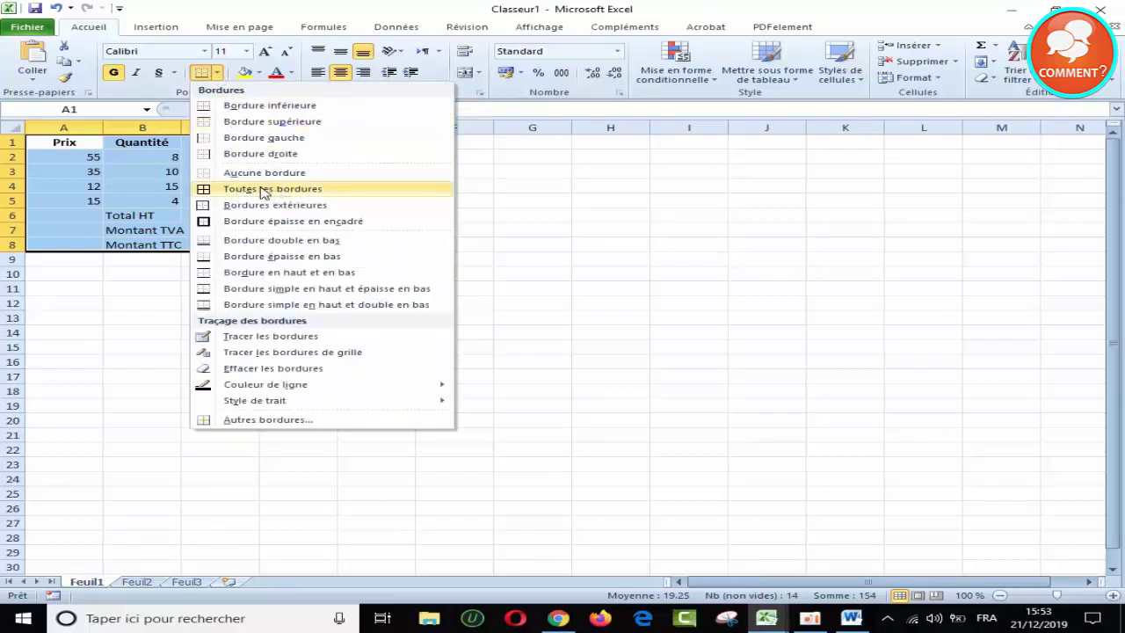
pyautogui.click(263, 189)
pyautogui.click(216, 287)
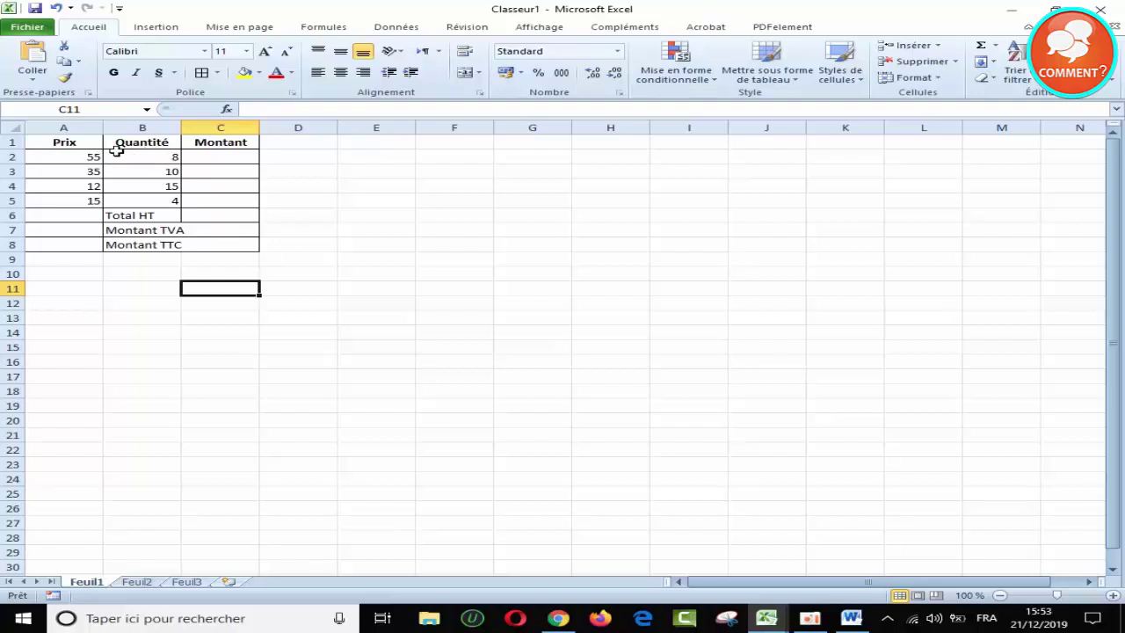
# Enter =A2*B2 in C2 (showing 440) and drag its fill handle down the Montant column.
pyautogui.click(223, 155)
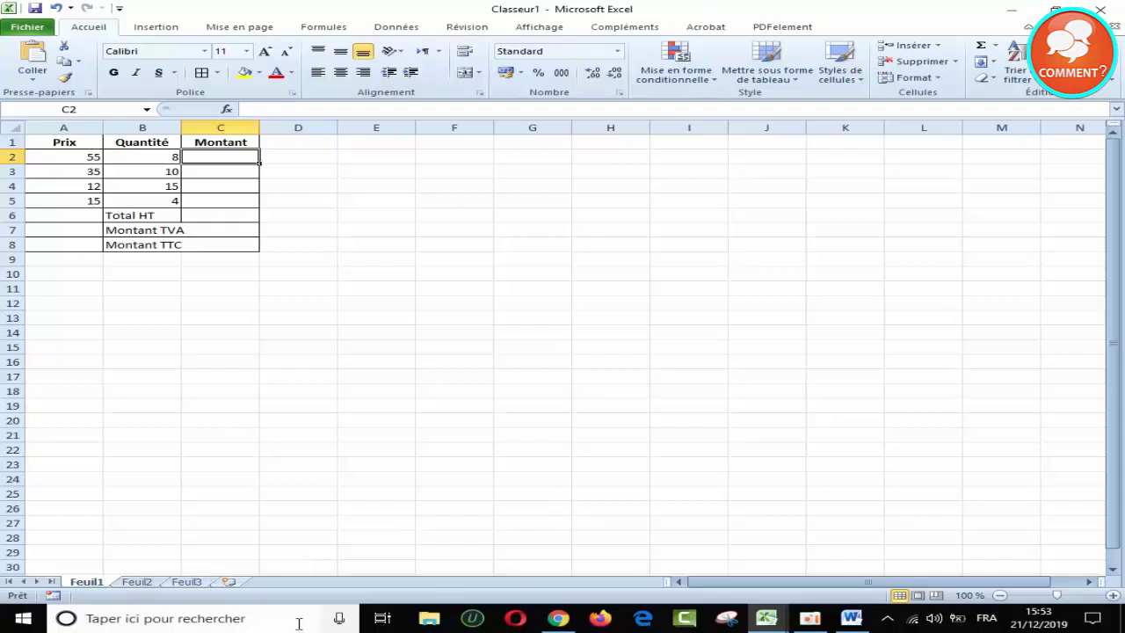
pyautogui.write('=')
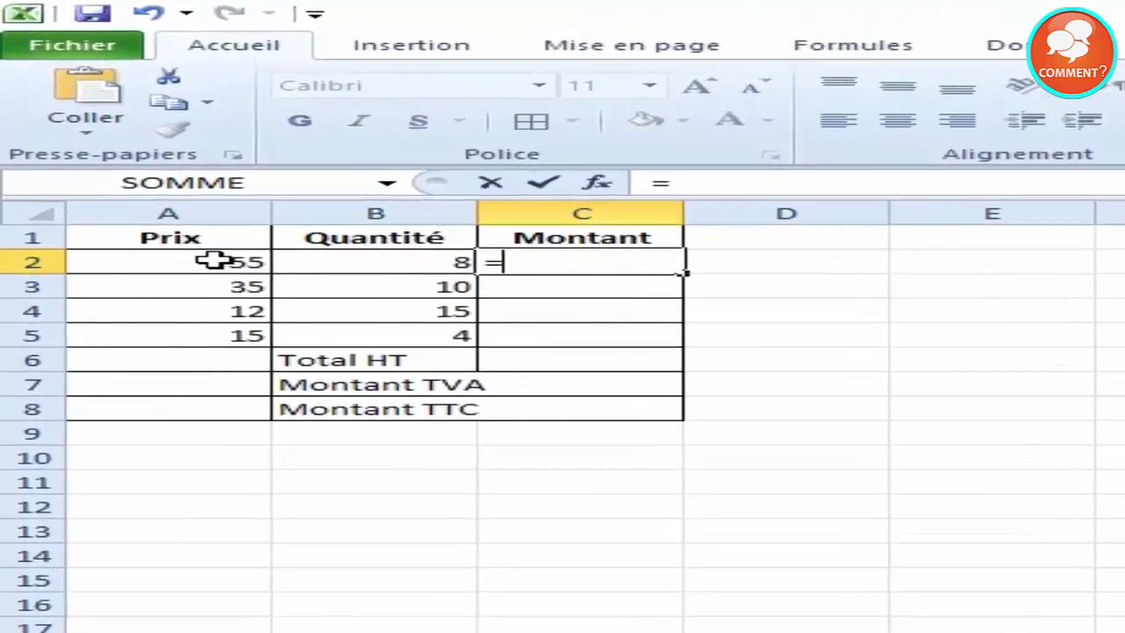
pyautogui.click(213, 260)
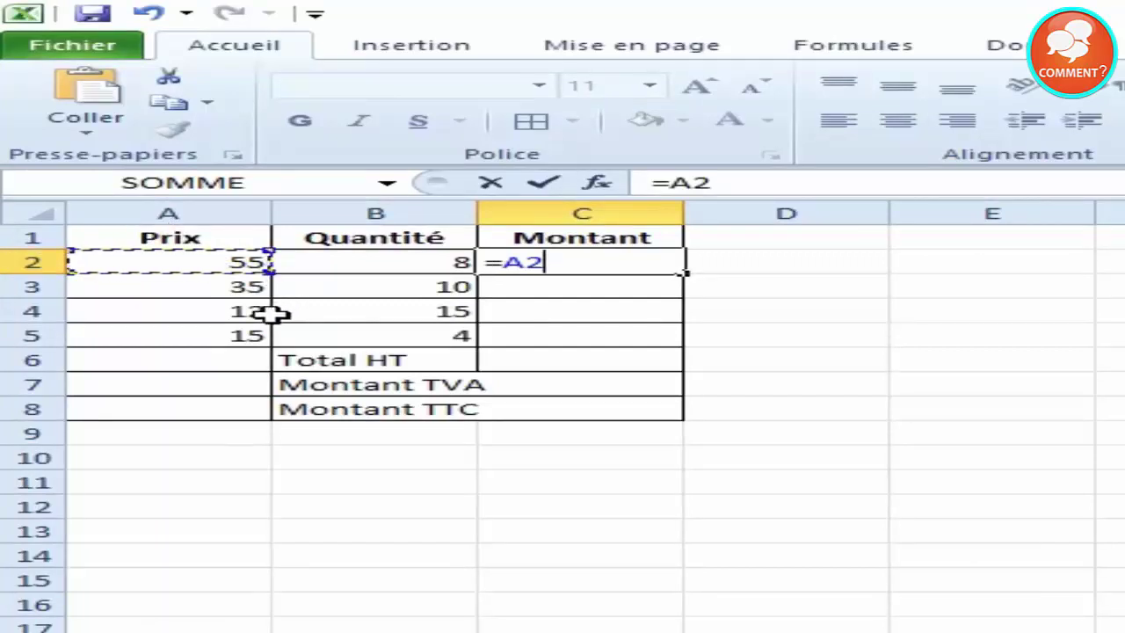
pyautogui.write('*')
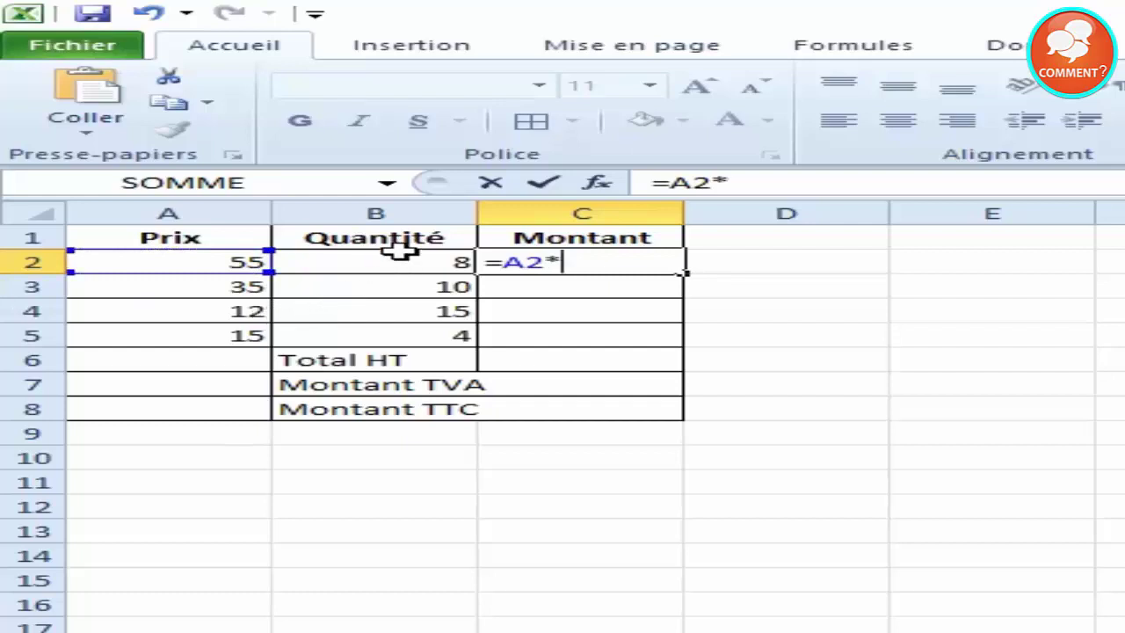
pyautogui.click(369, 261)
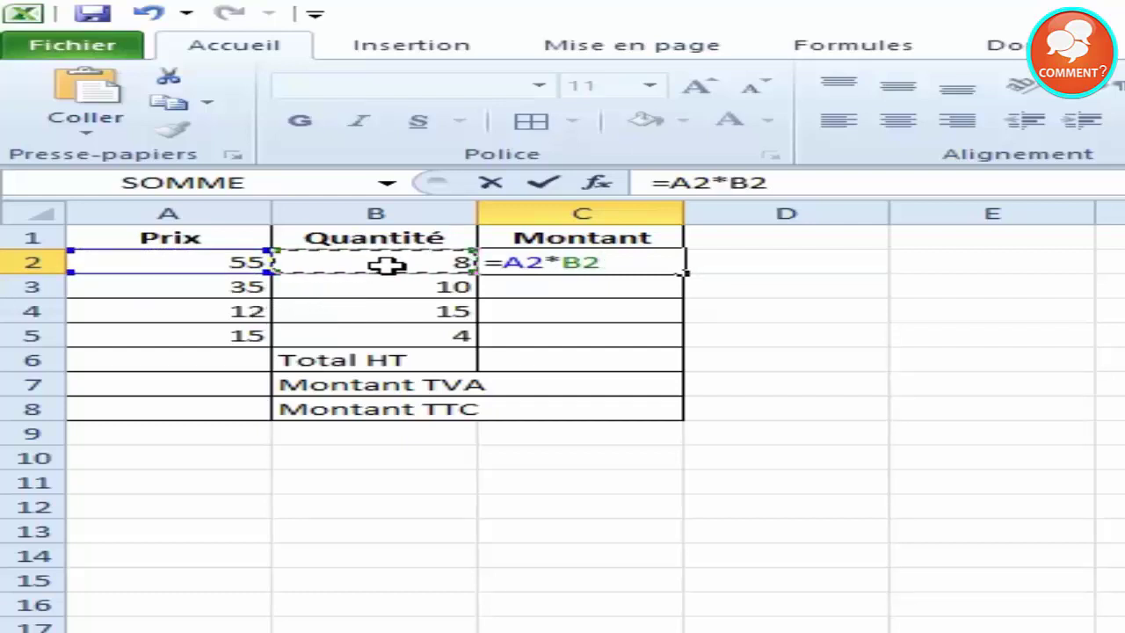
pyautogui.press('Return')
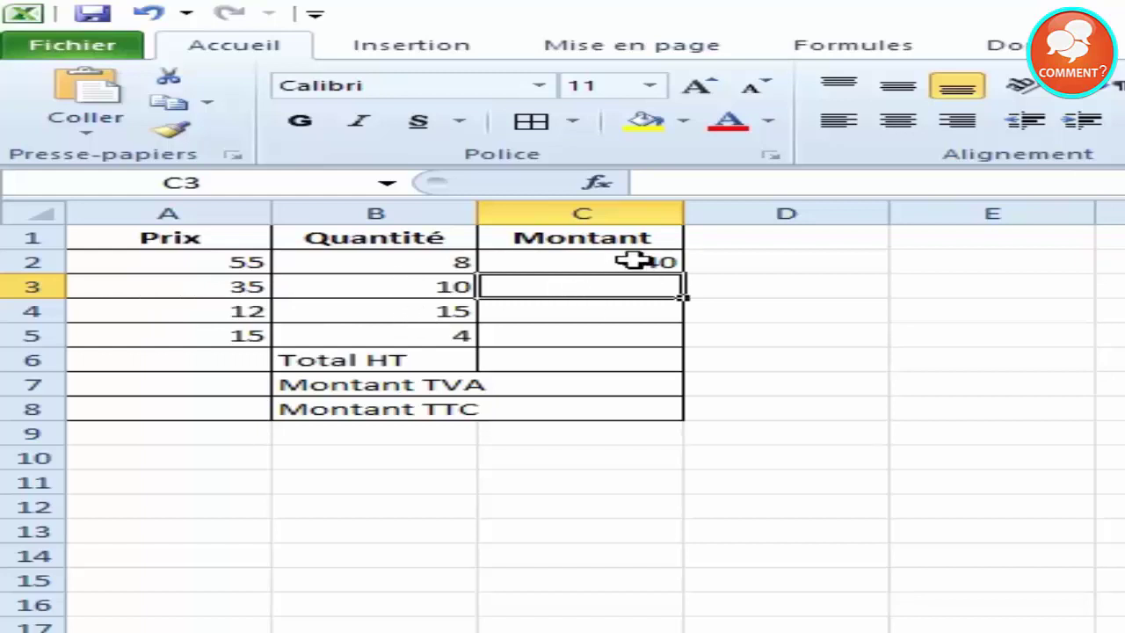
pyautogui.click(641, 260)
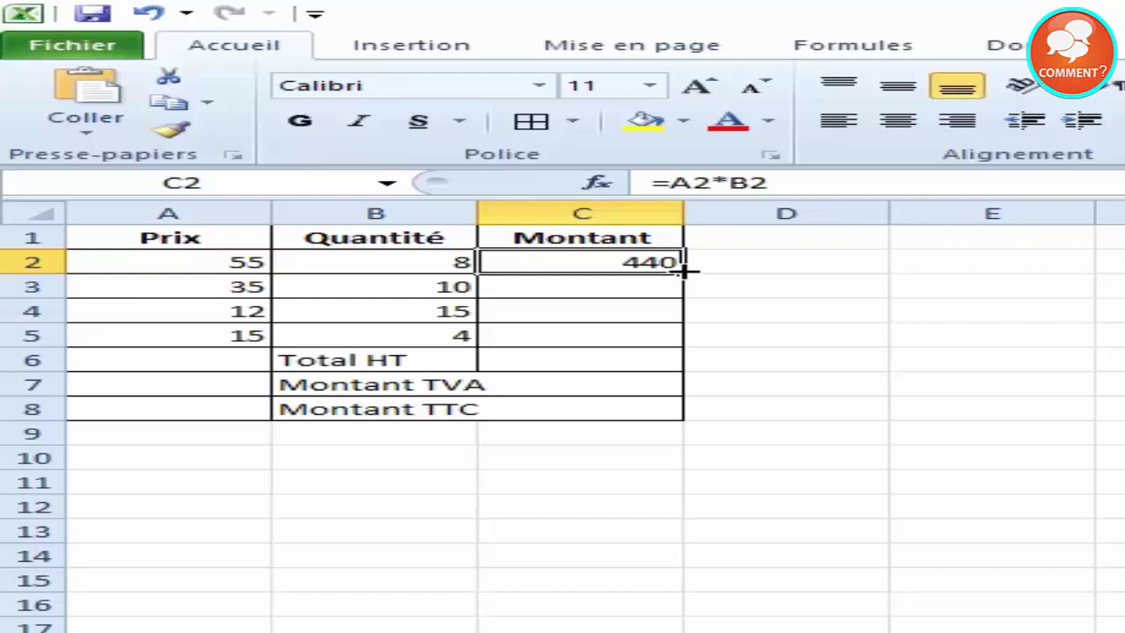
pyautogui.moveTo(682, 273)
pyautogui.mouseDown()
pyautogui.moveTo(672, 411)
pyautogui.moveTo(690, 358)
pyautogui.mouseUp()
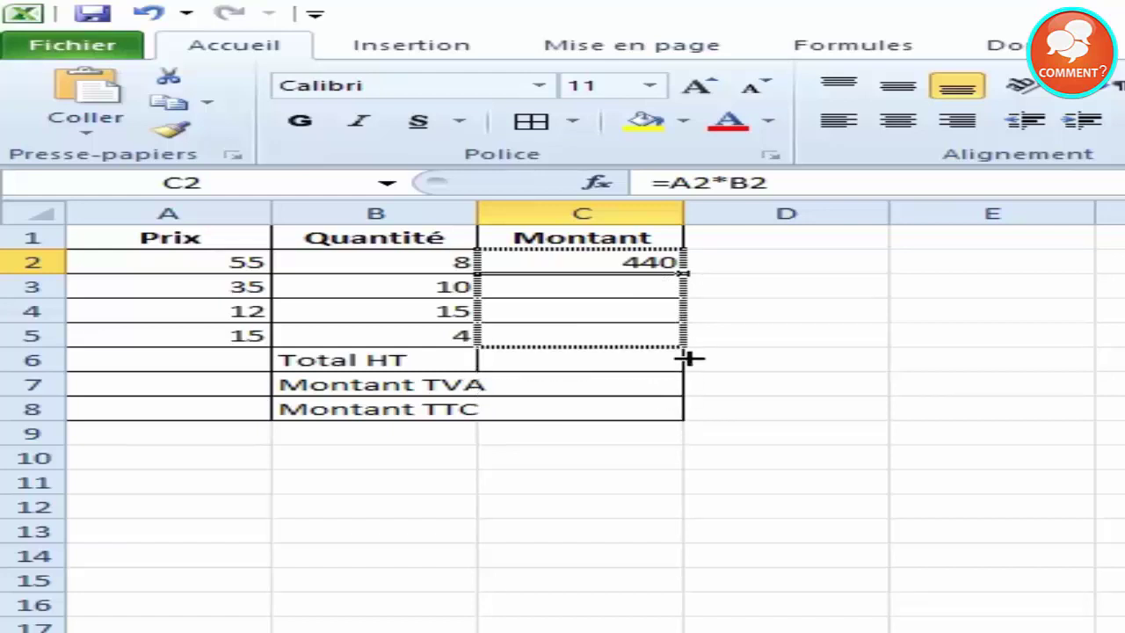
# Stop the fill at C5, giving amounts 350, 180 and 60.
pyautogui.moveTo(689, 358); pyautogui.dragTo(691, 352)
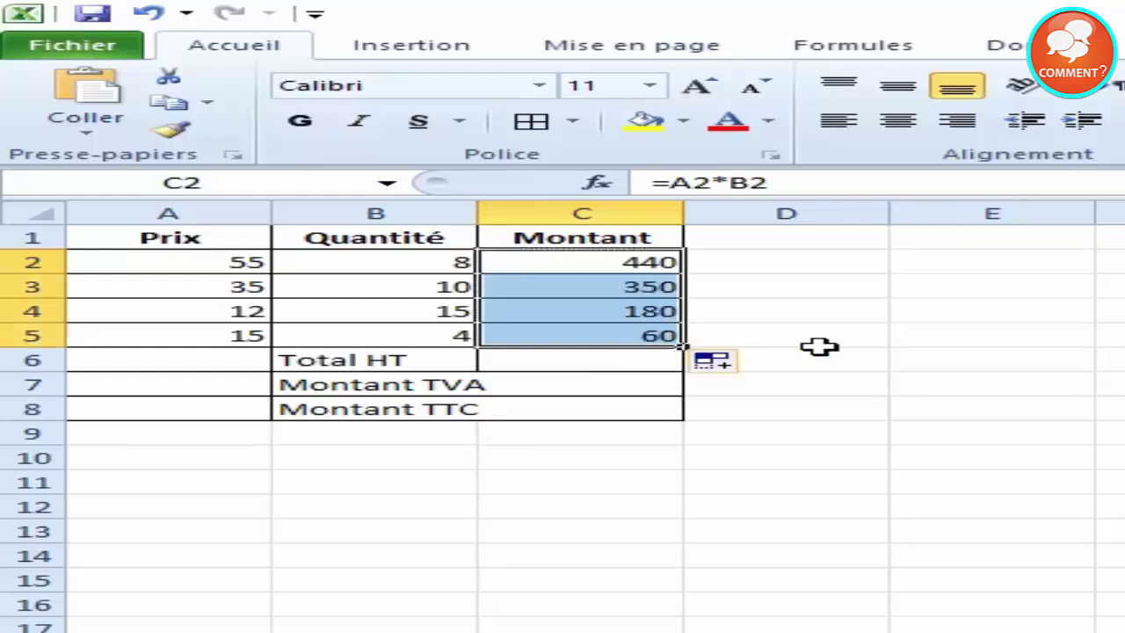
pyautogui.click(822, 284)
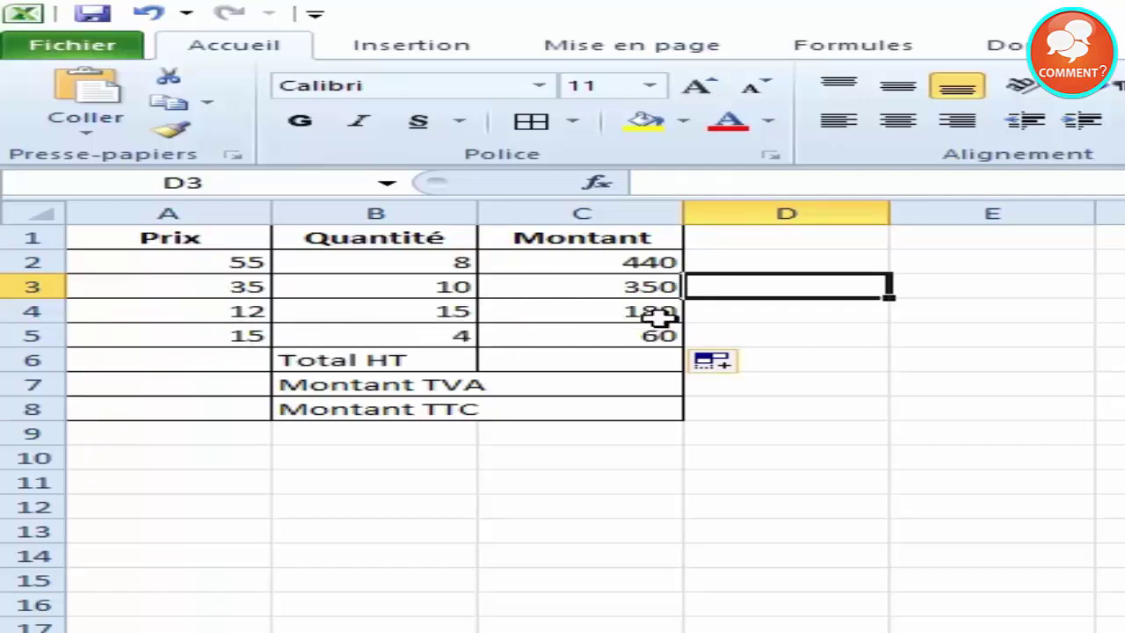
pyautogui.click(151, 14)
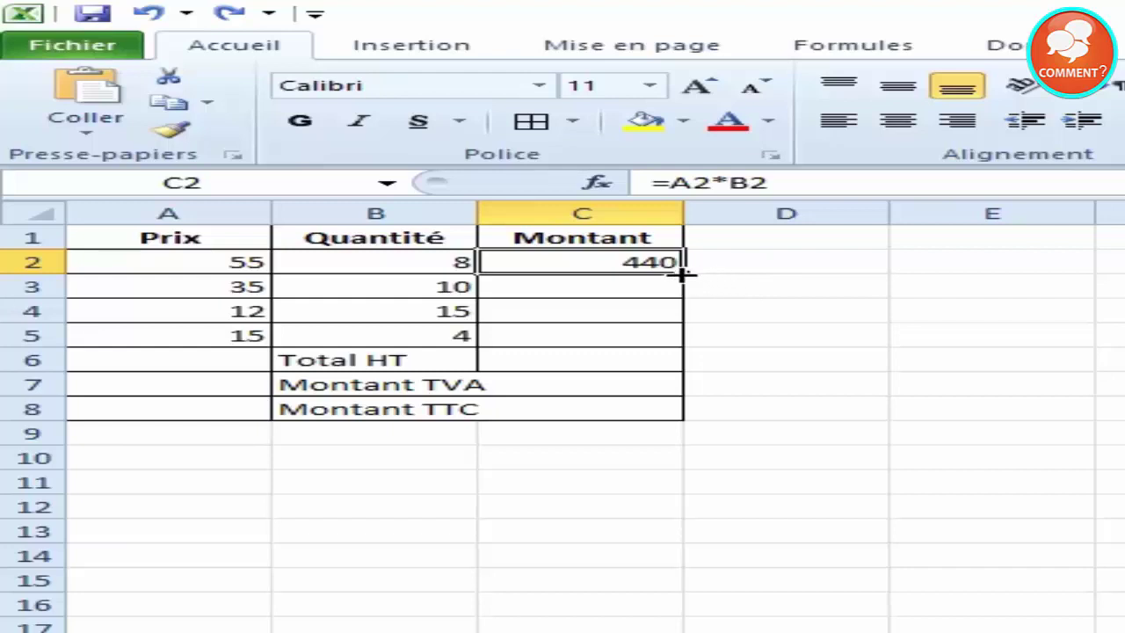
pyautogui.doubleClick(682, 274)
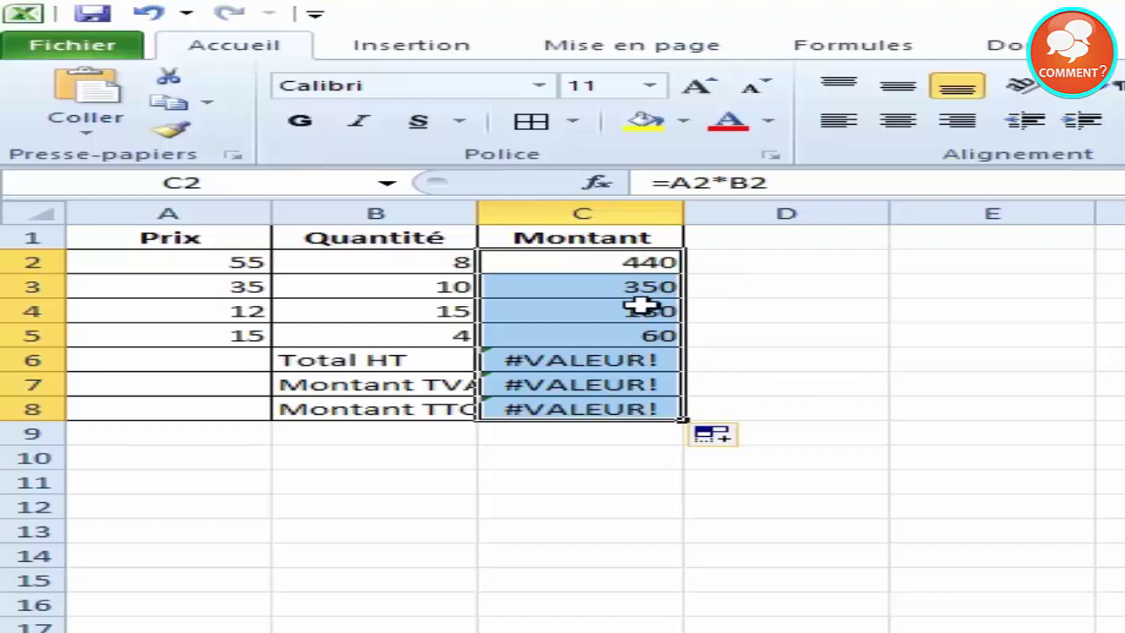
pyautogui.click(557, 362)
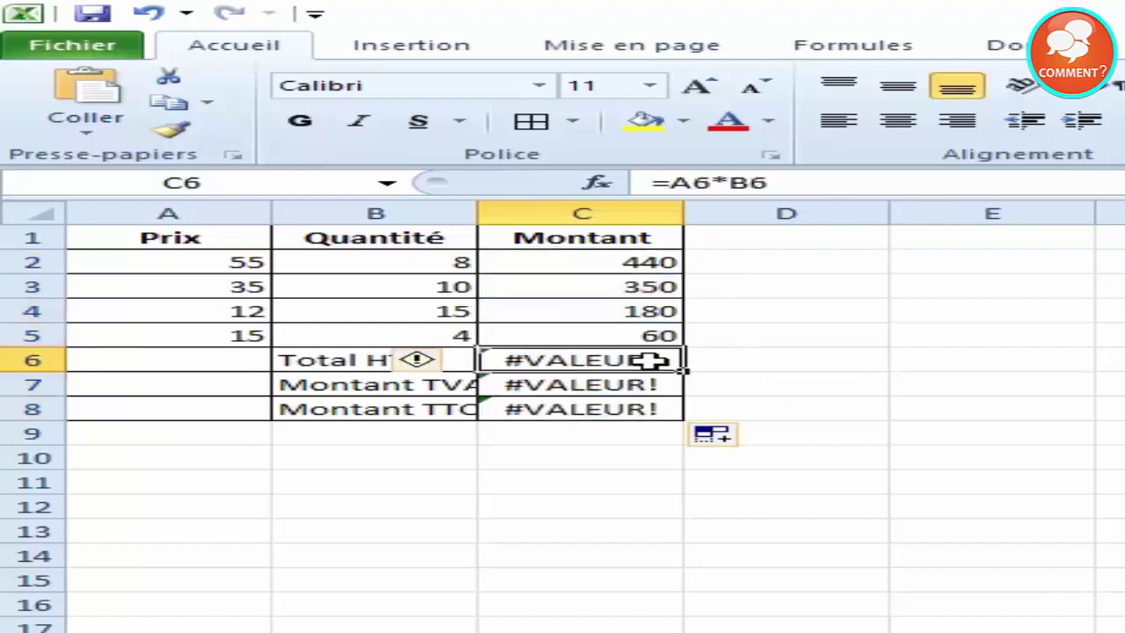
pyautogui.doubleClick(652, 361)
pyautogui.press('BackSpace')
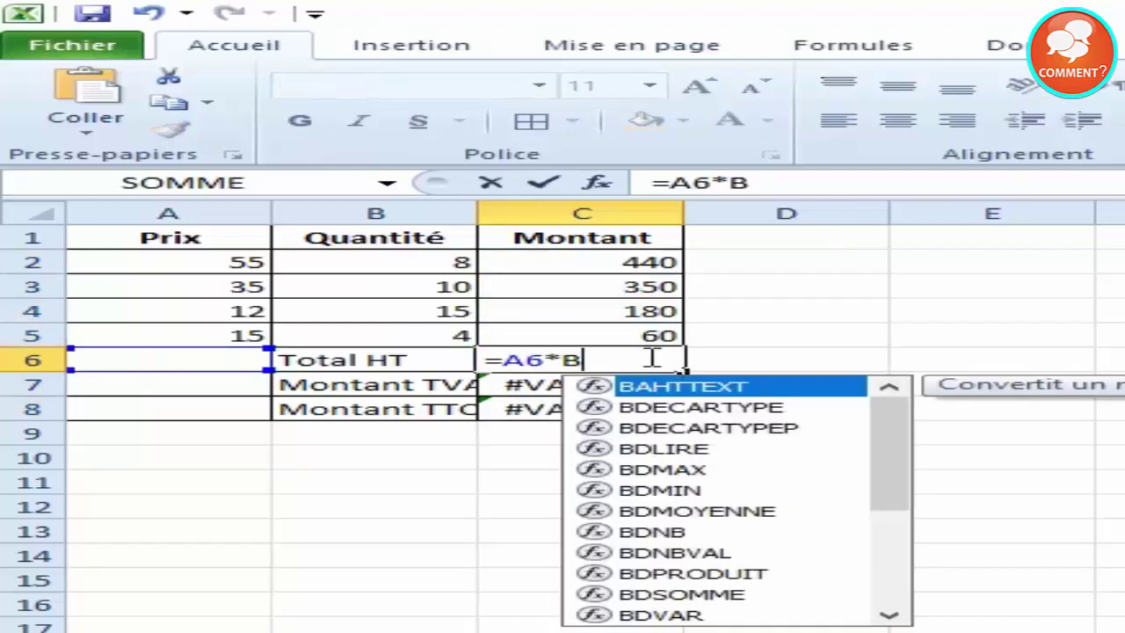
pyautogui.press('Escape')
pyautogui.press('Delete')
pyautogui.click(660, 382)
pyautogui.press('BackSpace')
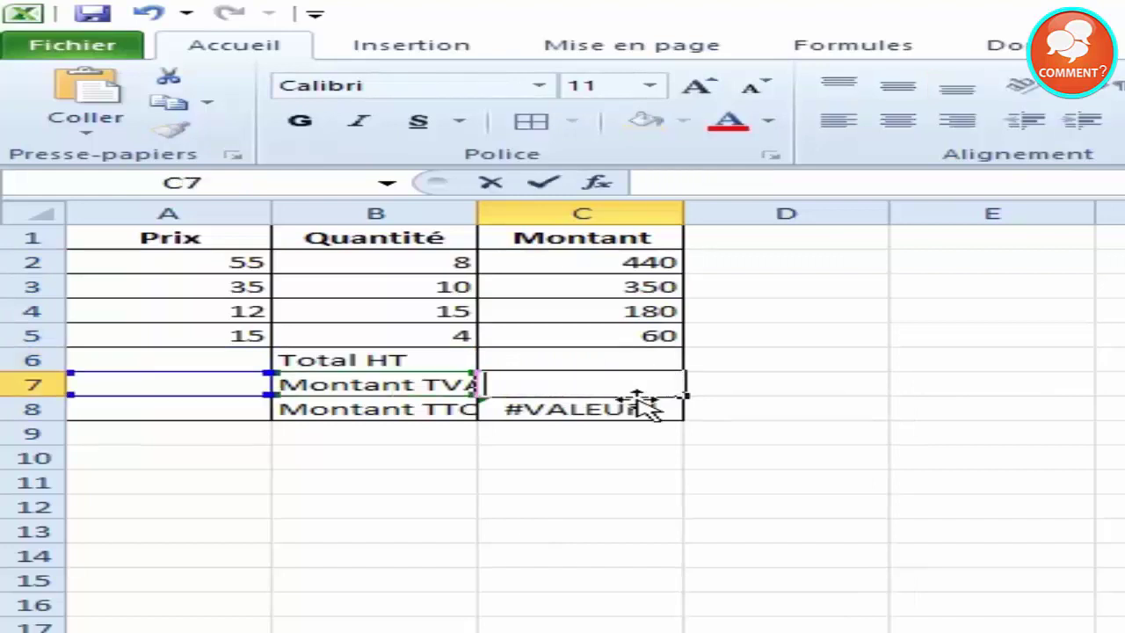
pyautogui.click(489, 409)
pyautogui.press('BackSpace')
pyautogui.click(760, 436)
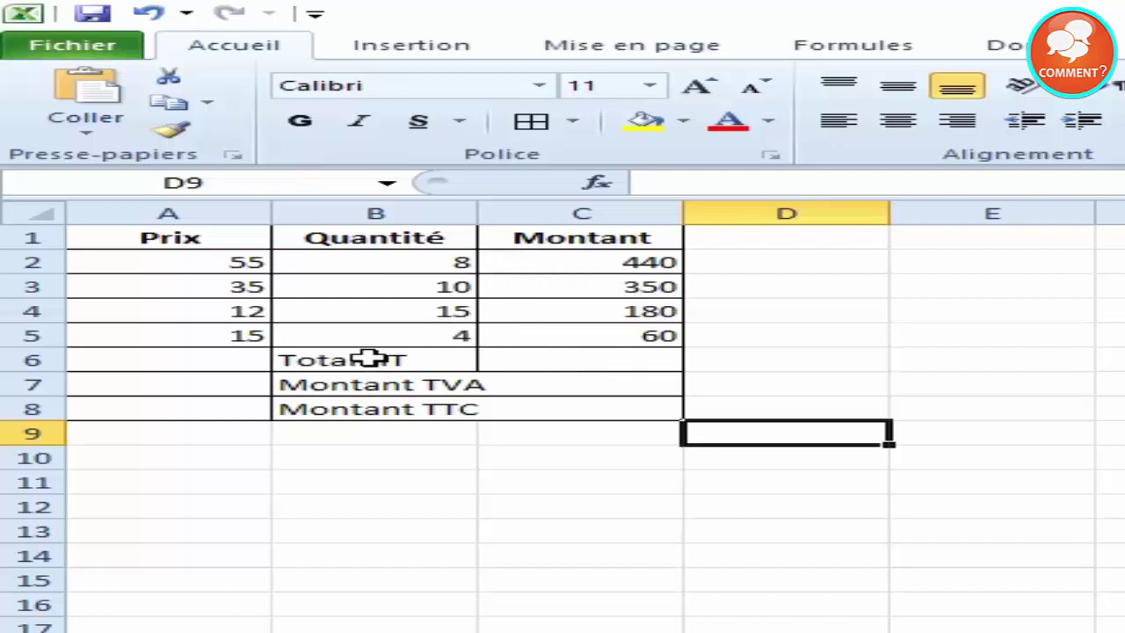
# Enter =C2+C3+C4+C5 in the Total HT cell C6, giving 1030.
pyautogui.click(578, 358)
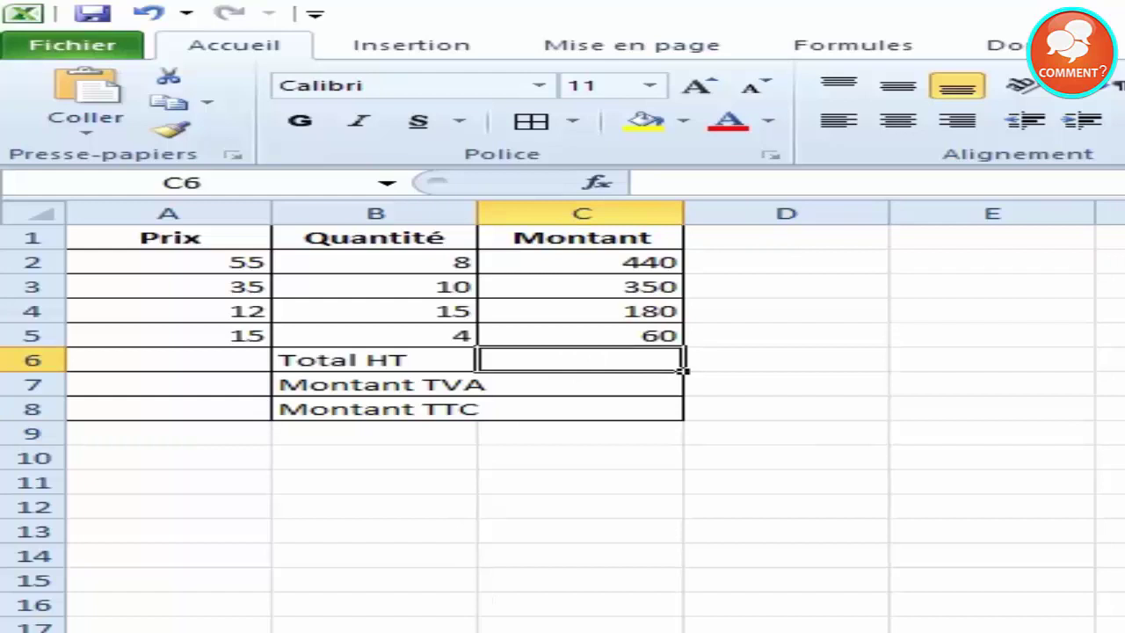
pyautogui.write('=')
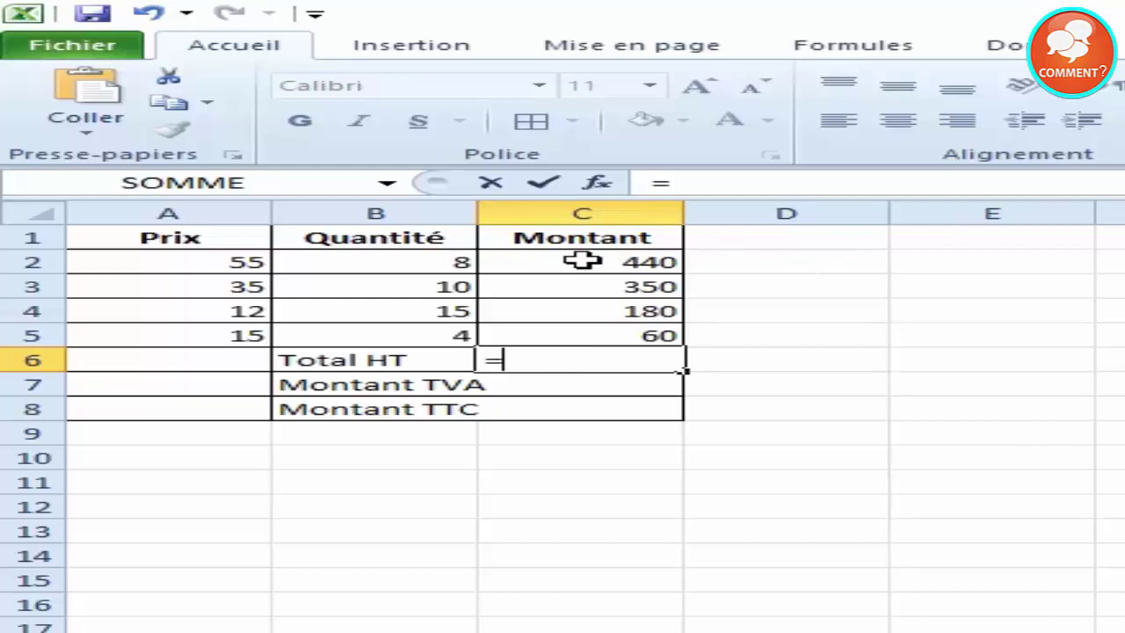
pyautogui.click(582, 259)
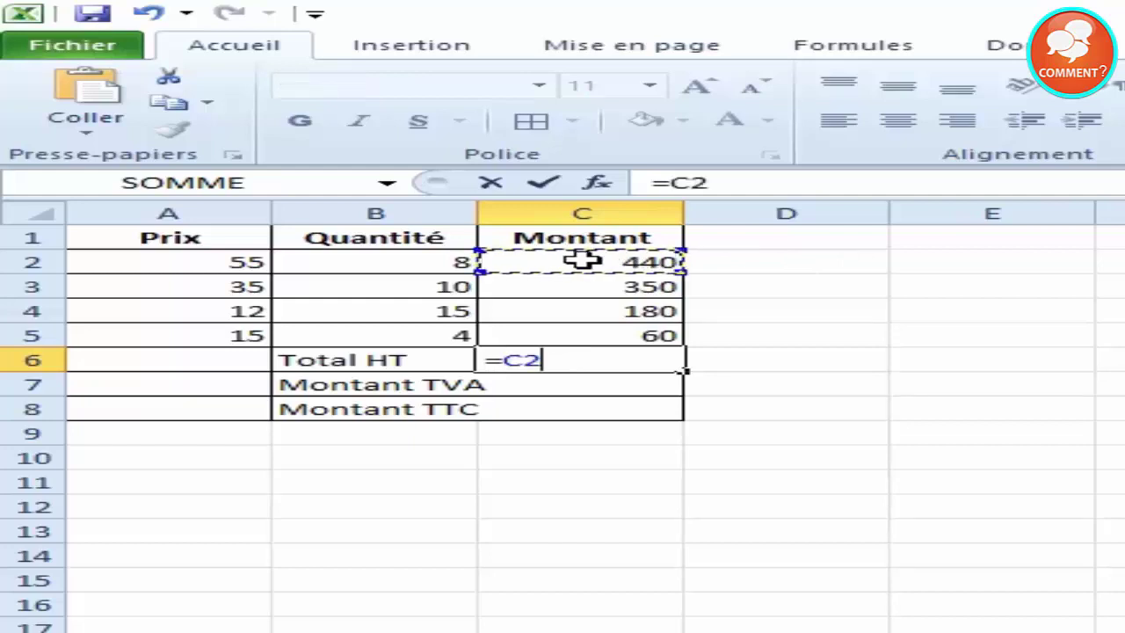
pyautogui.write('+')
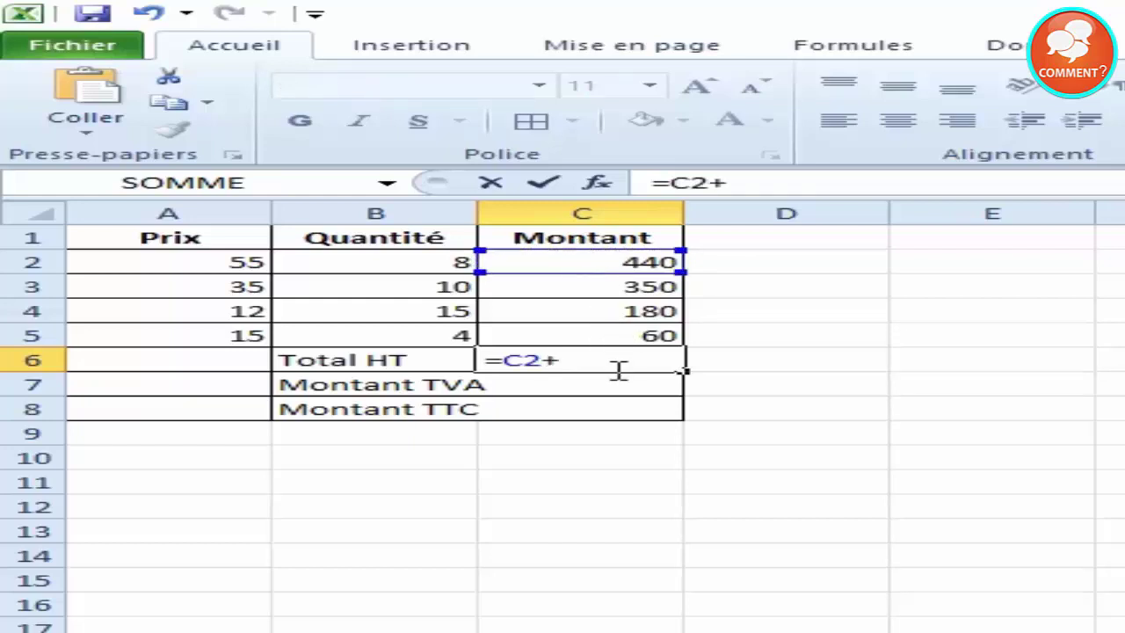
pyautogui.click(603, 288)
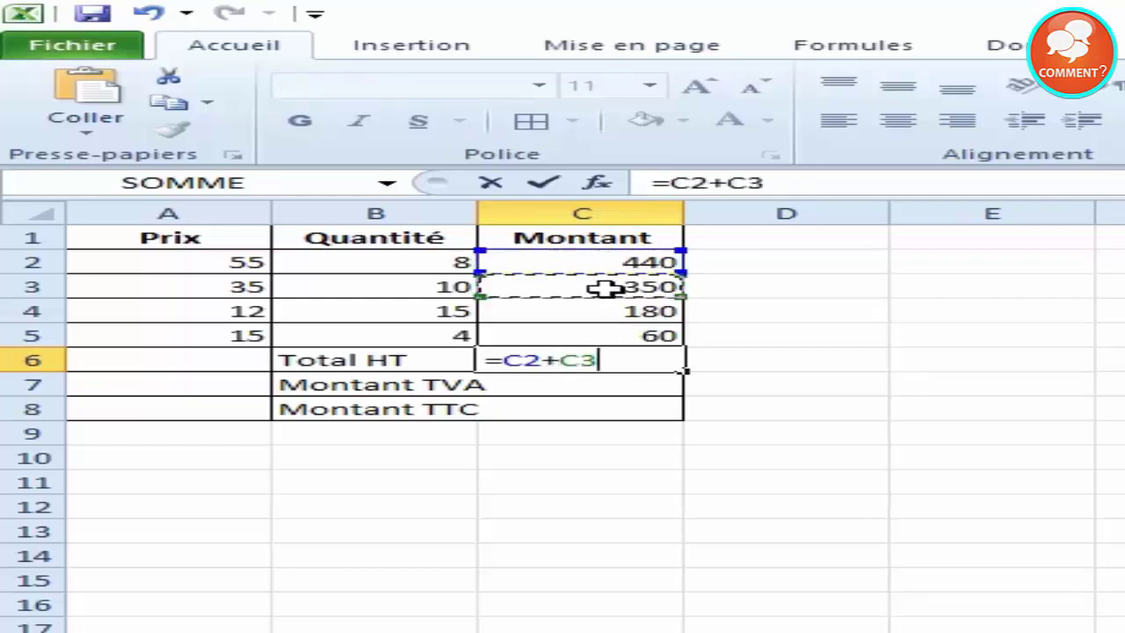
pyautogui.write('+')
pyautogui.click(622, 312)
pyautogui.write('+')
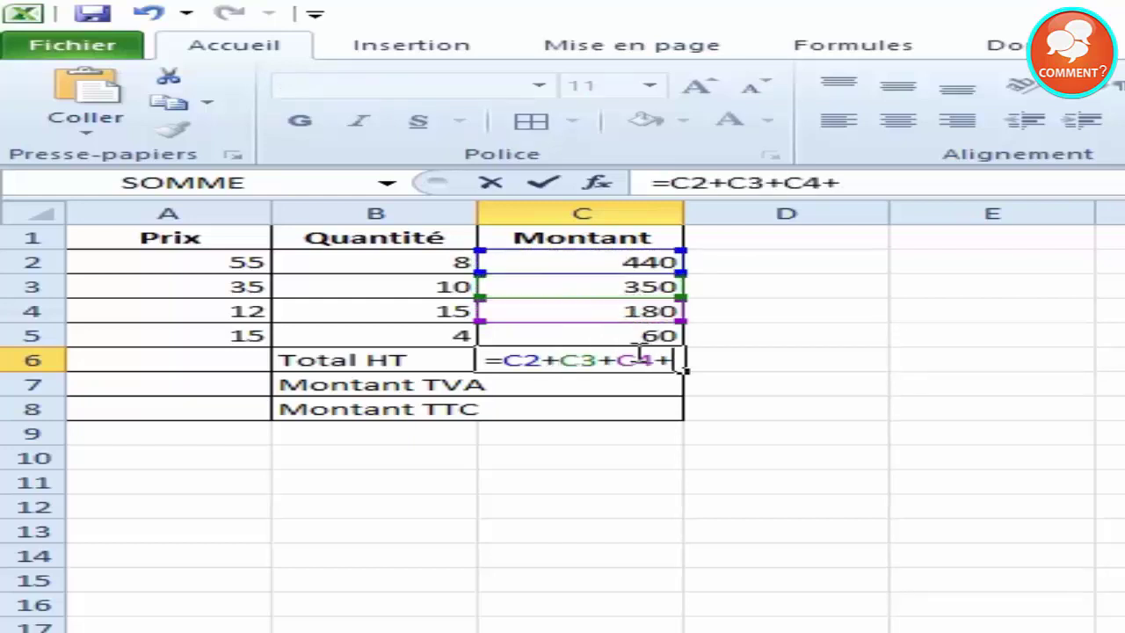
pyautogui.click(619, 332)
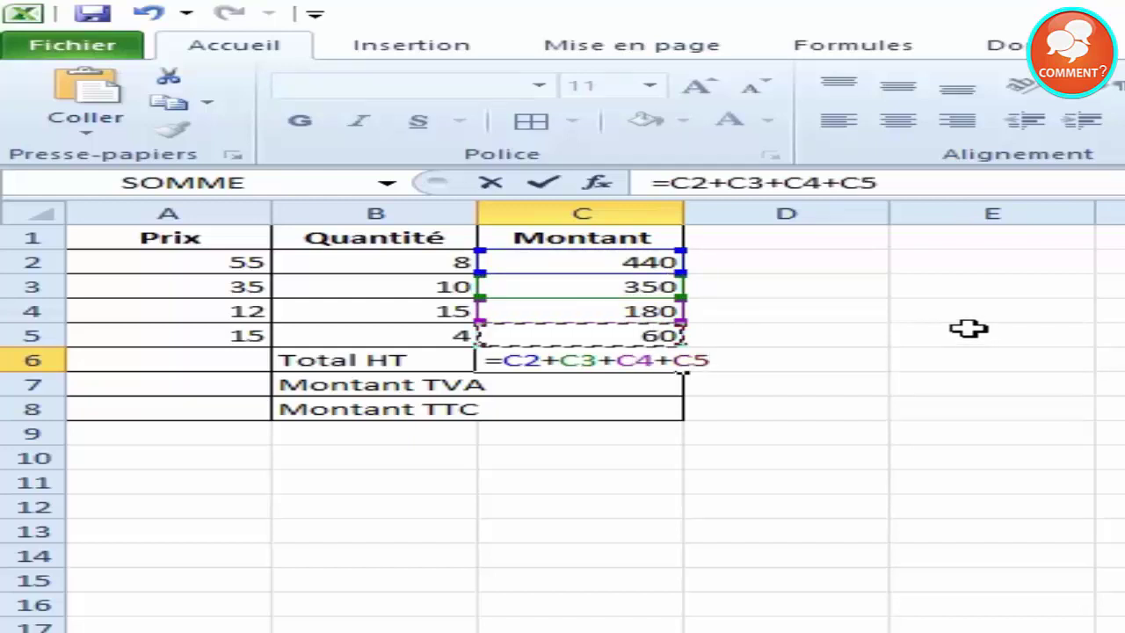
pyautogui.press('Return')
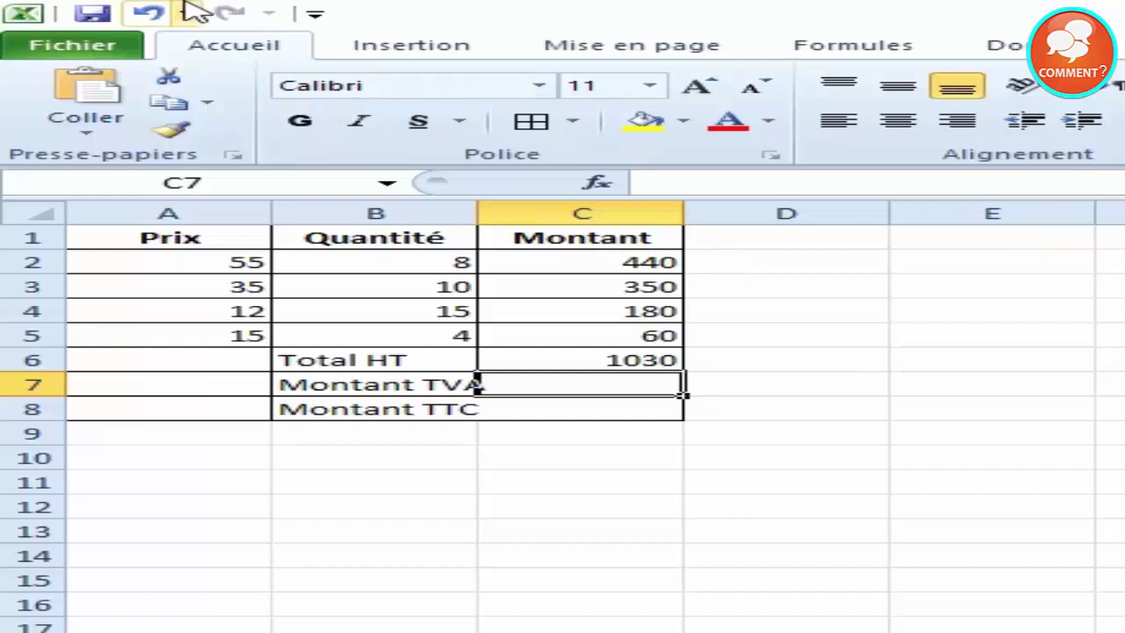
# Undo the previous sum and enter =SOMME(C2;C3;C4;C5) in C6, giving a Total HT of 1030.
pyautogui.click(150, 16)
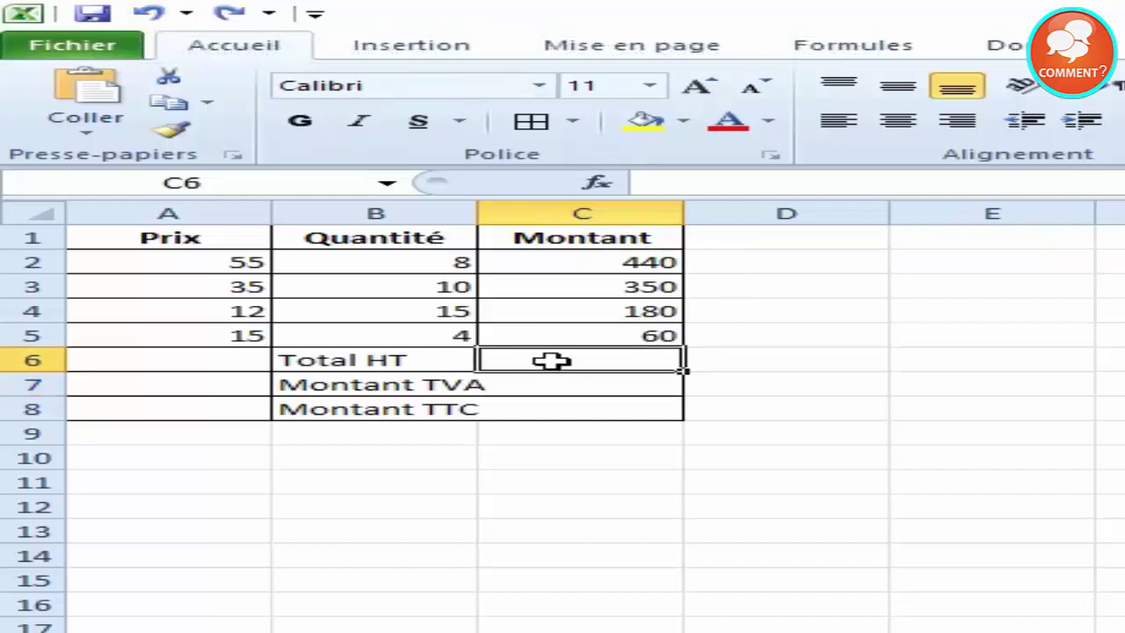
pyautogui.write('=')
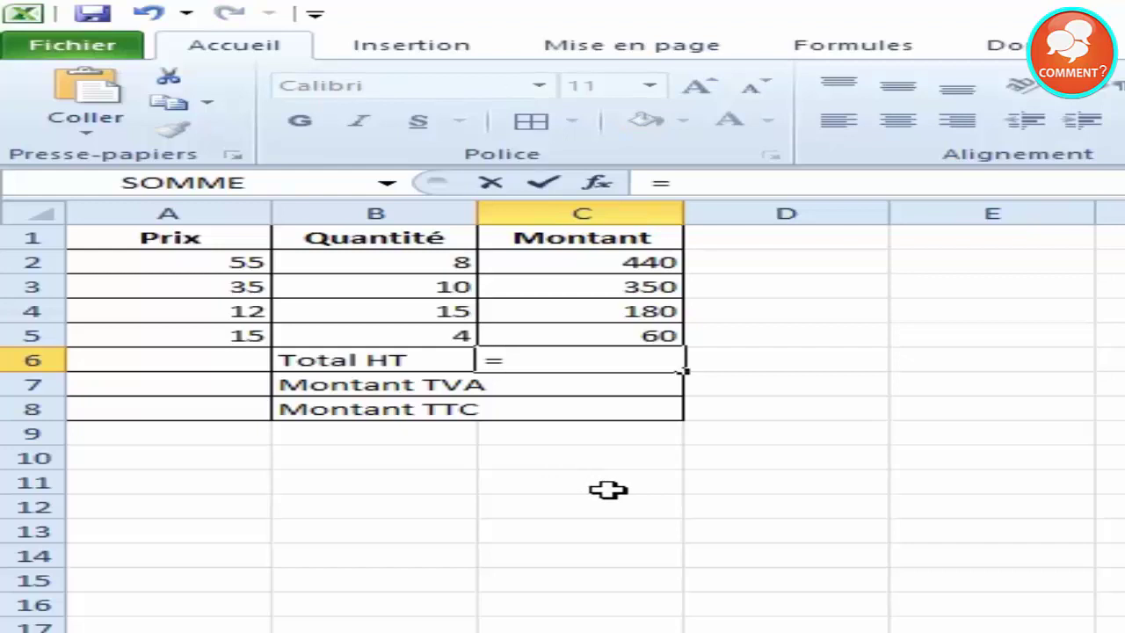
pyautogui.write('S')
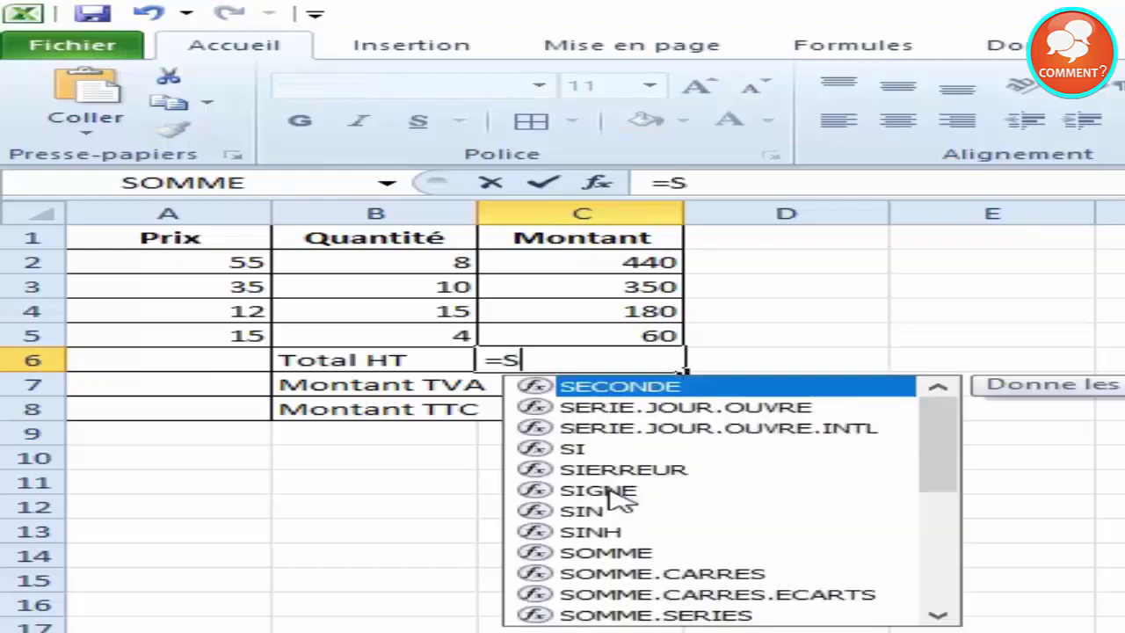
pyautogui.write('OMM')
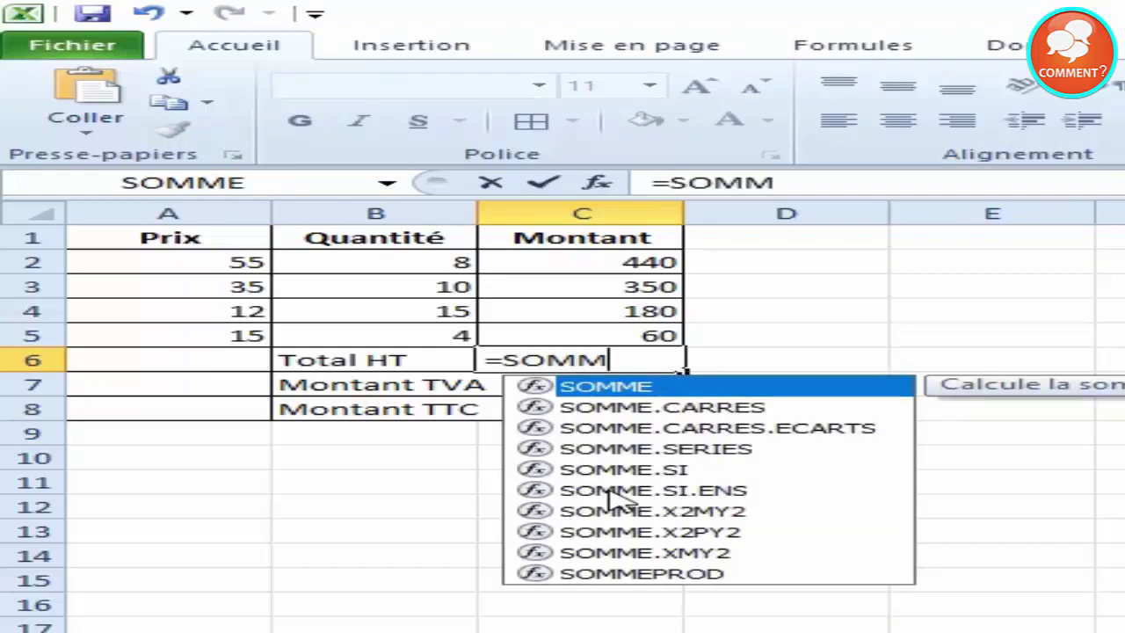
pyautogui.write('E')
pyautogui.write('(')
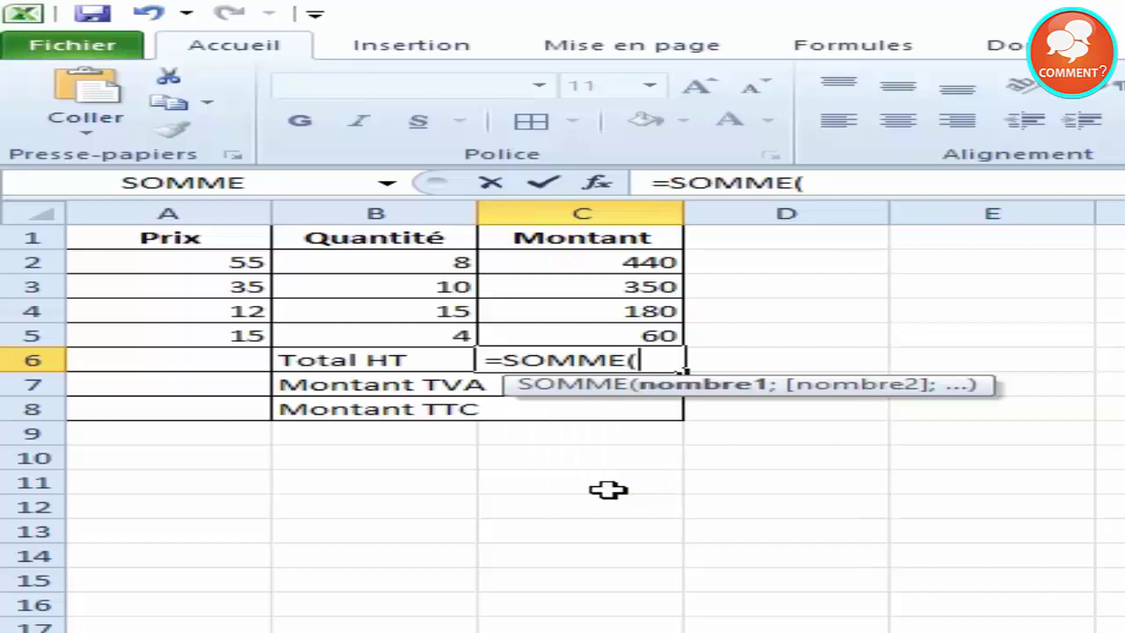
pyautogui.click(590, 259)
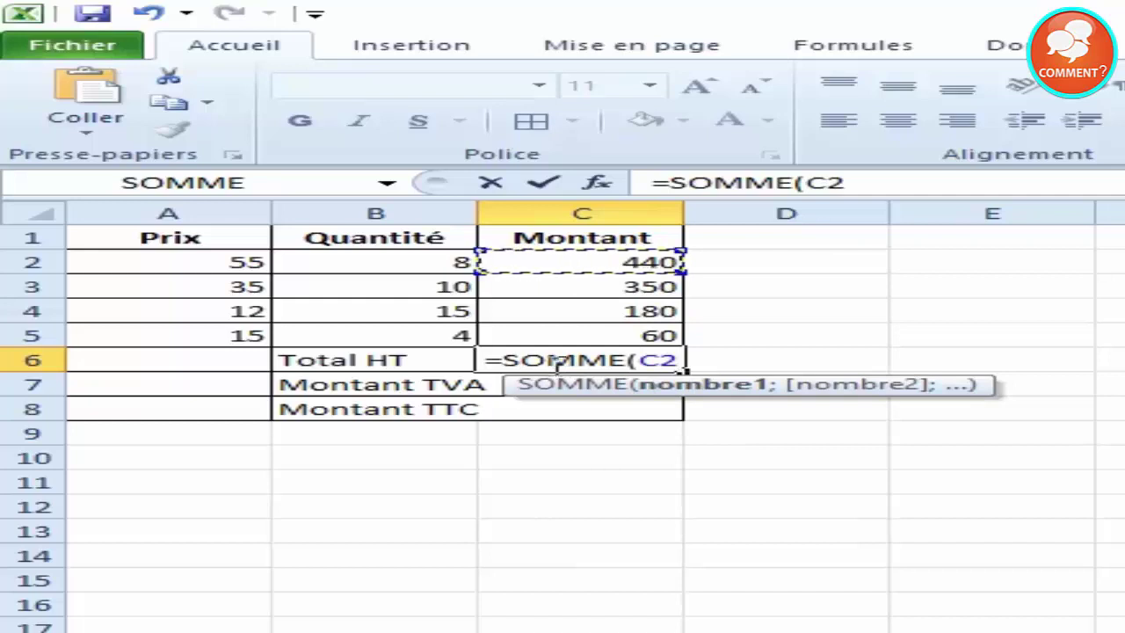
pyautogui.write(';')
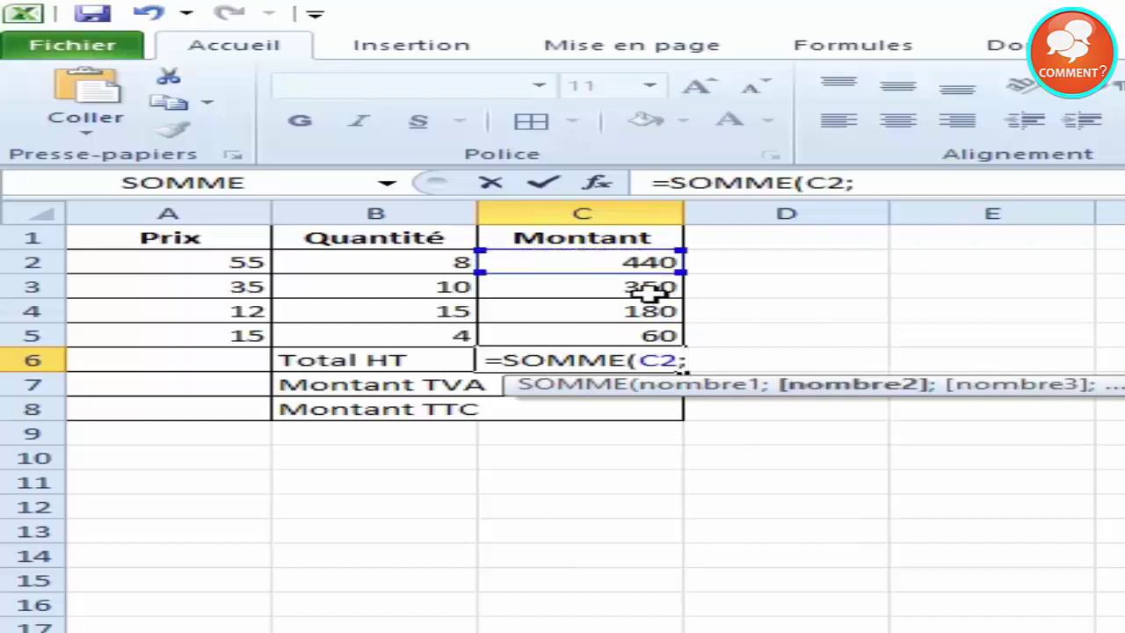
pyautogui.click(628, 299)
pyautogui.write(';')
pyautogui.click(602, 315)
pyautogui.write(';')
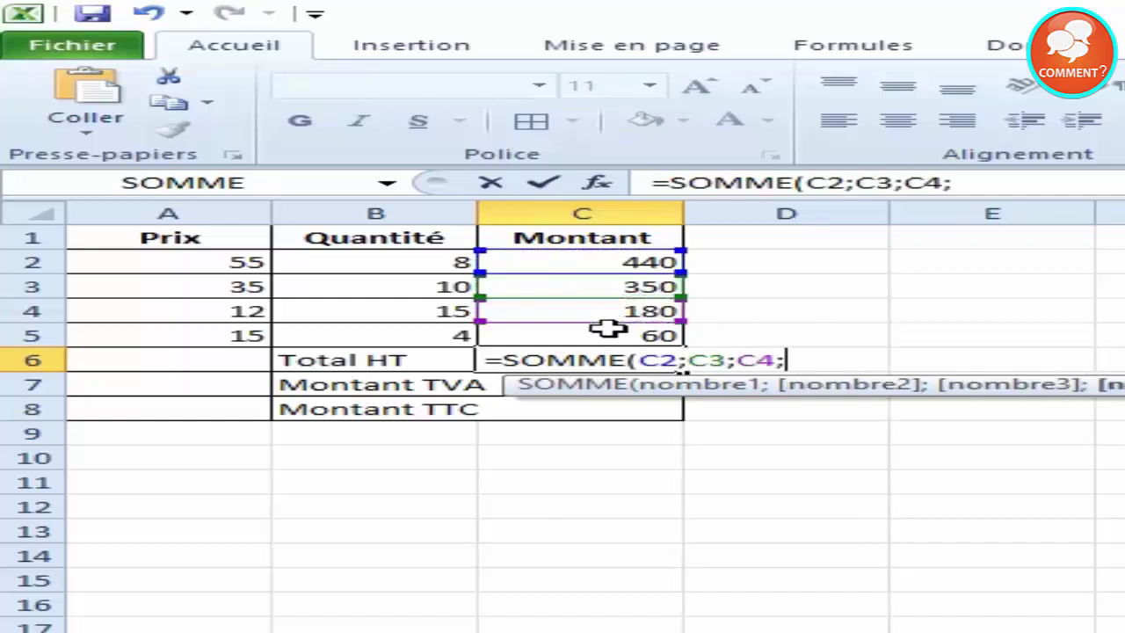
pyautogui.click(610, 334)
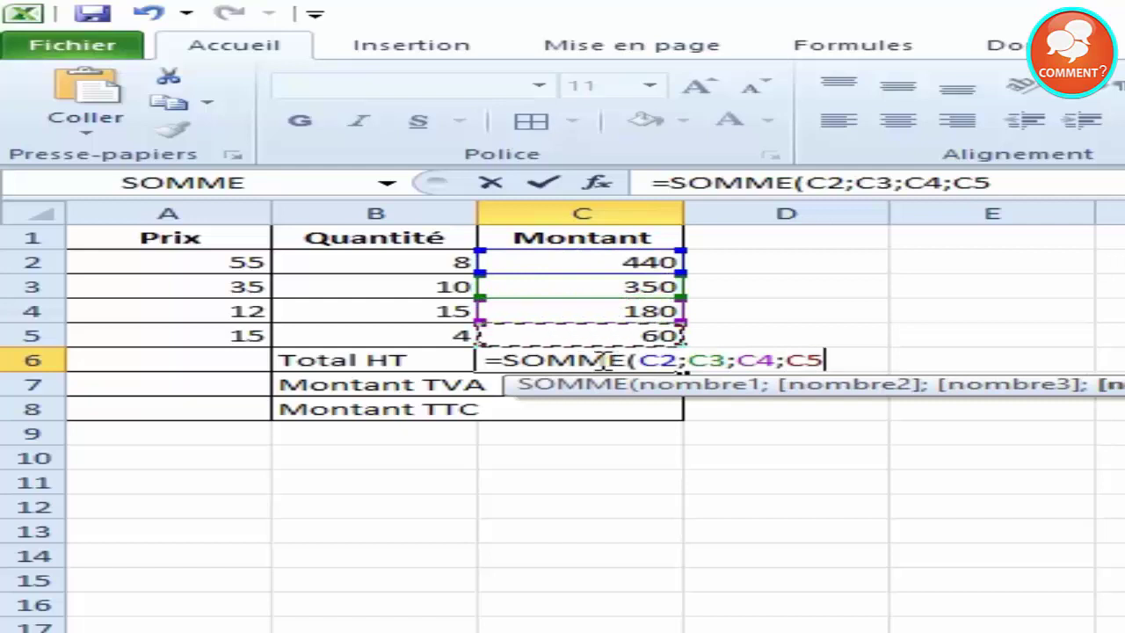
pyautogui.write(')')
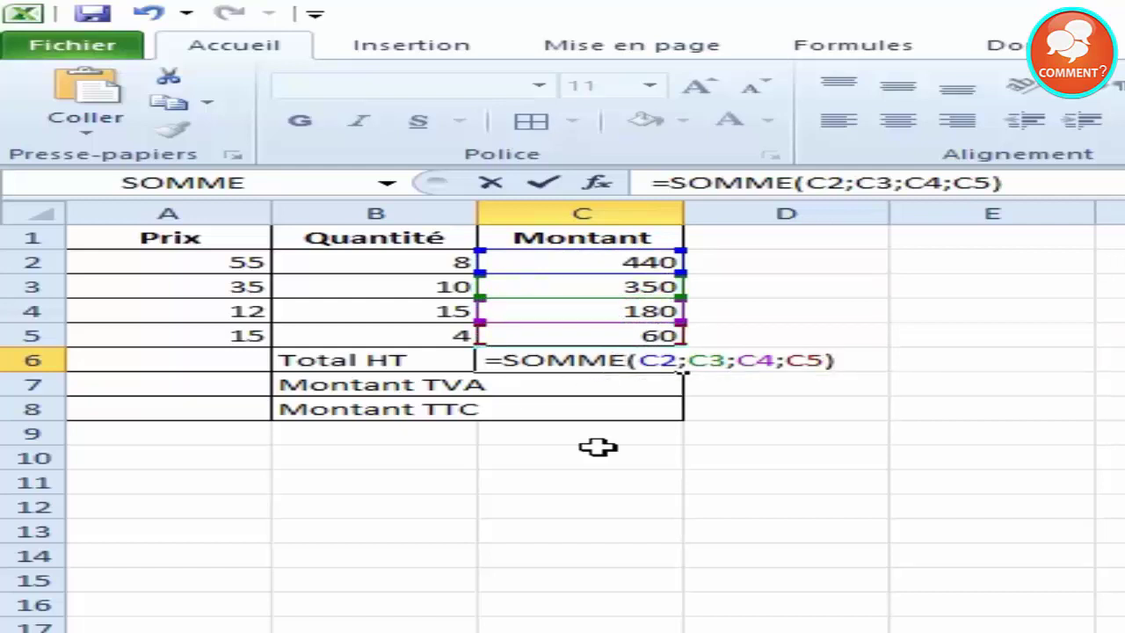
pyautogui.press('Return')
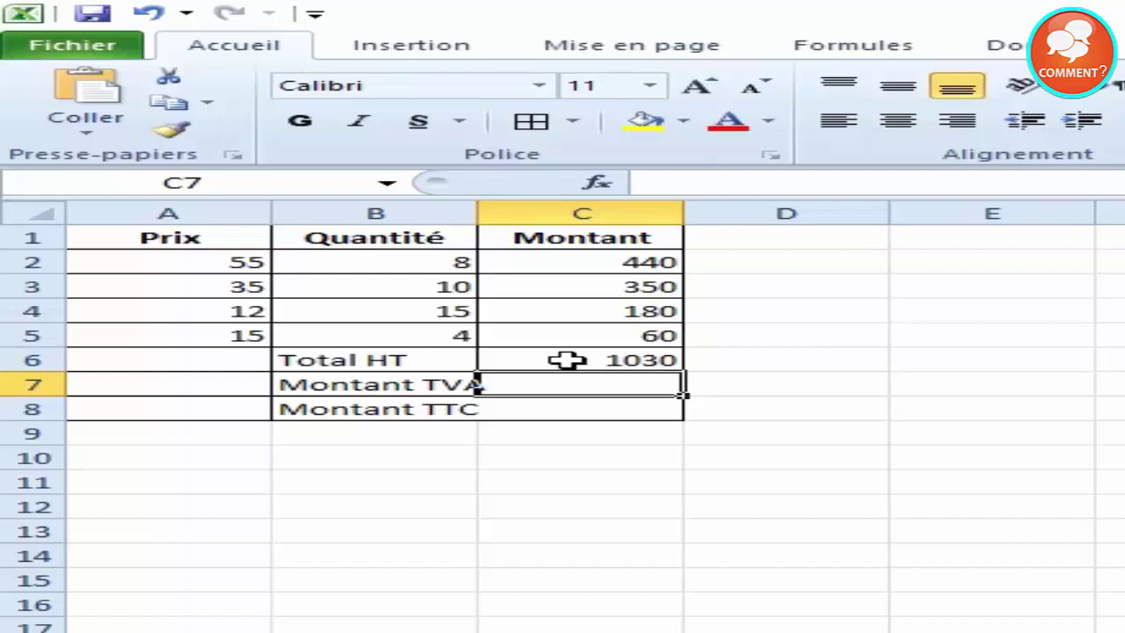
# Undo and re-enter the Total HT in C6 as the range formula =SOMME(C2:C5).
pyautogui.click(149, 14)
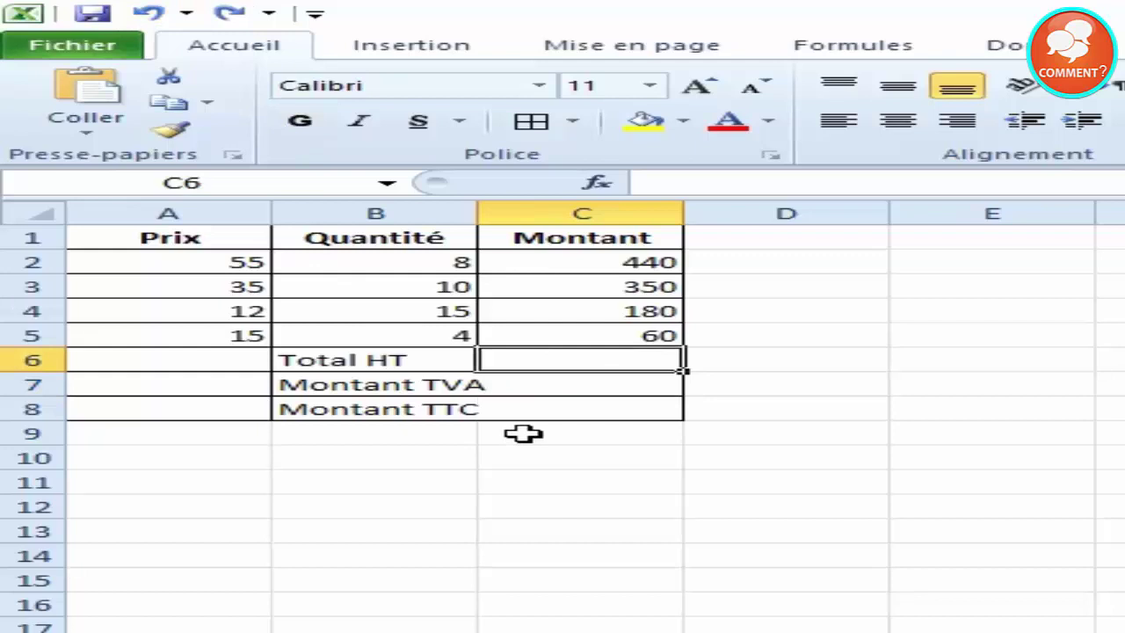
pyautogui.write('+')
pyautogui.press('BackSpace')
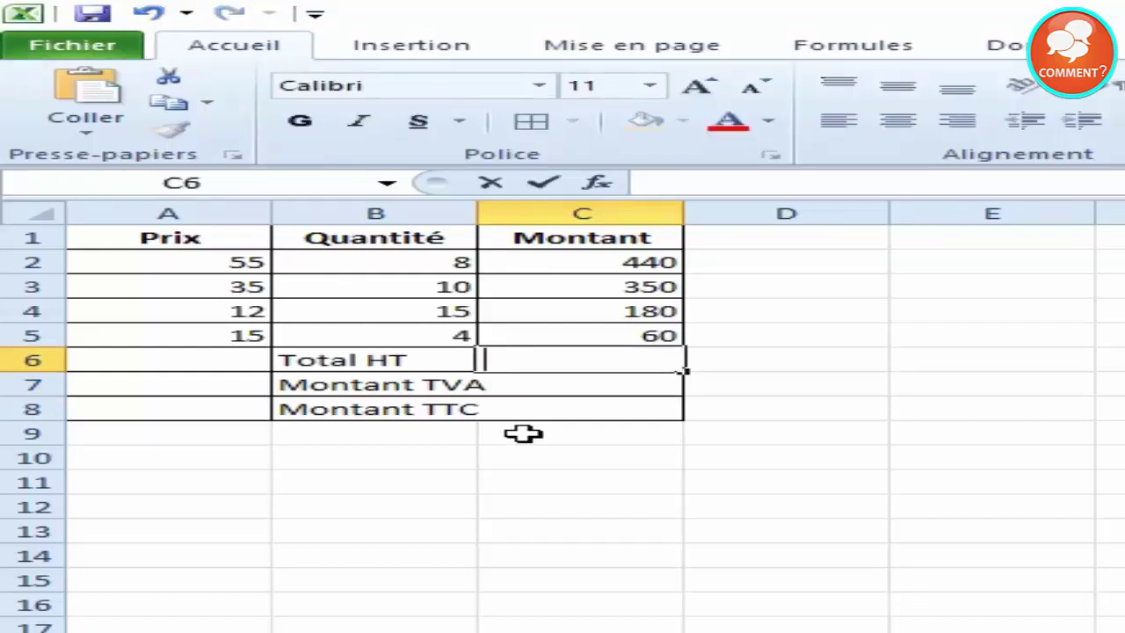
pyautogui.write('=')
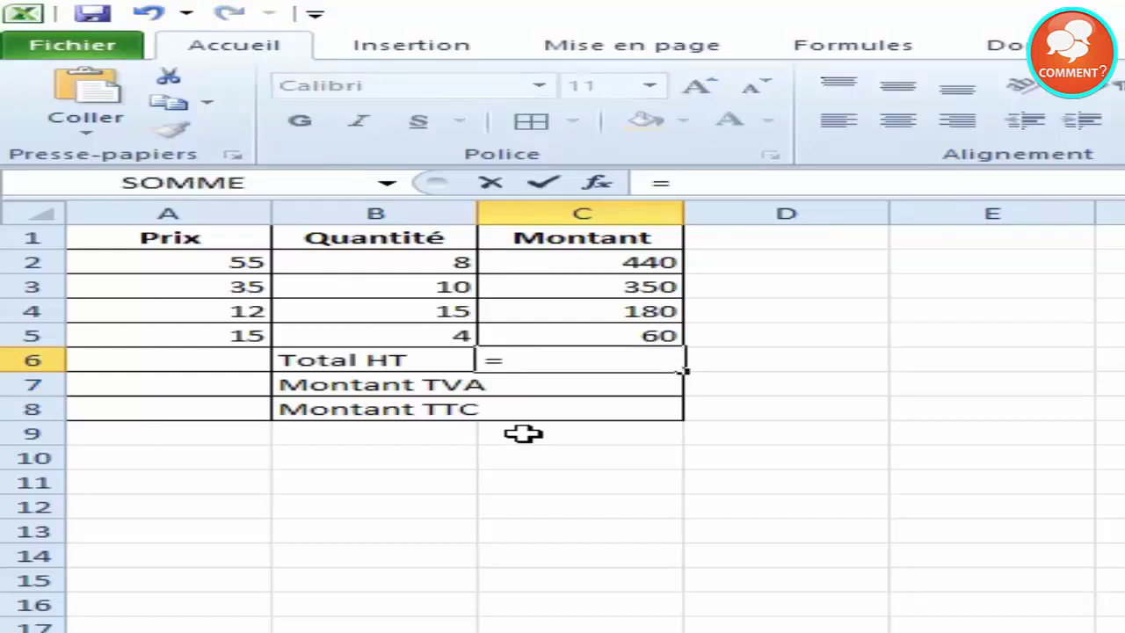
pyautogui.write('somme')
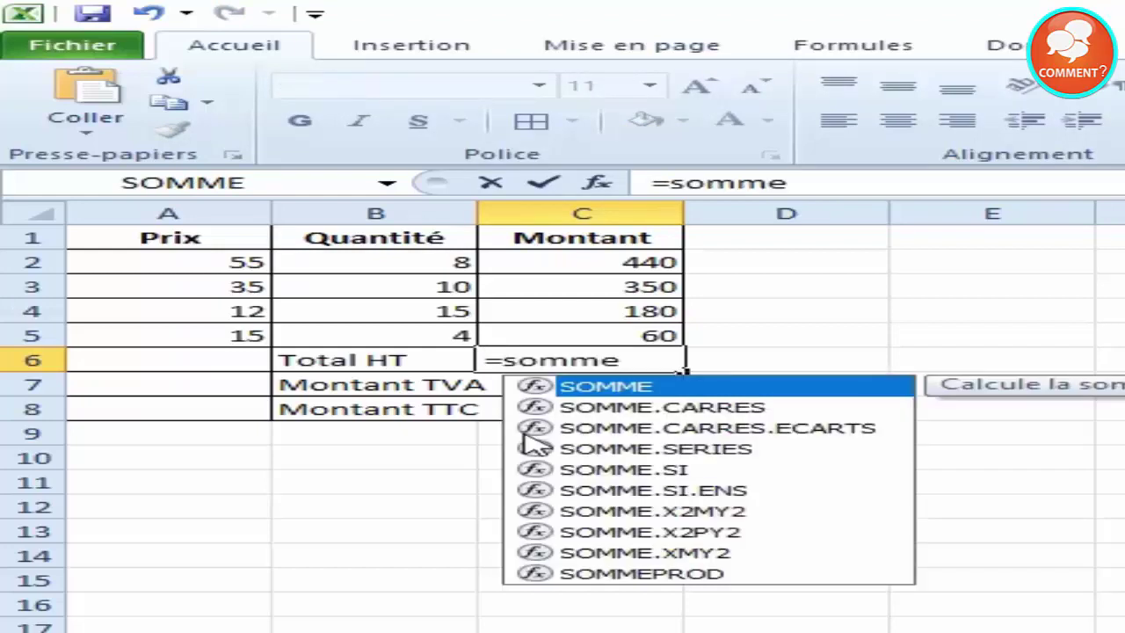
pyautogui.write('(')
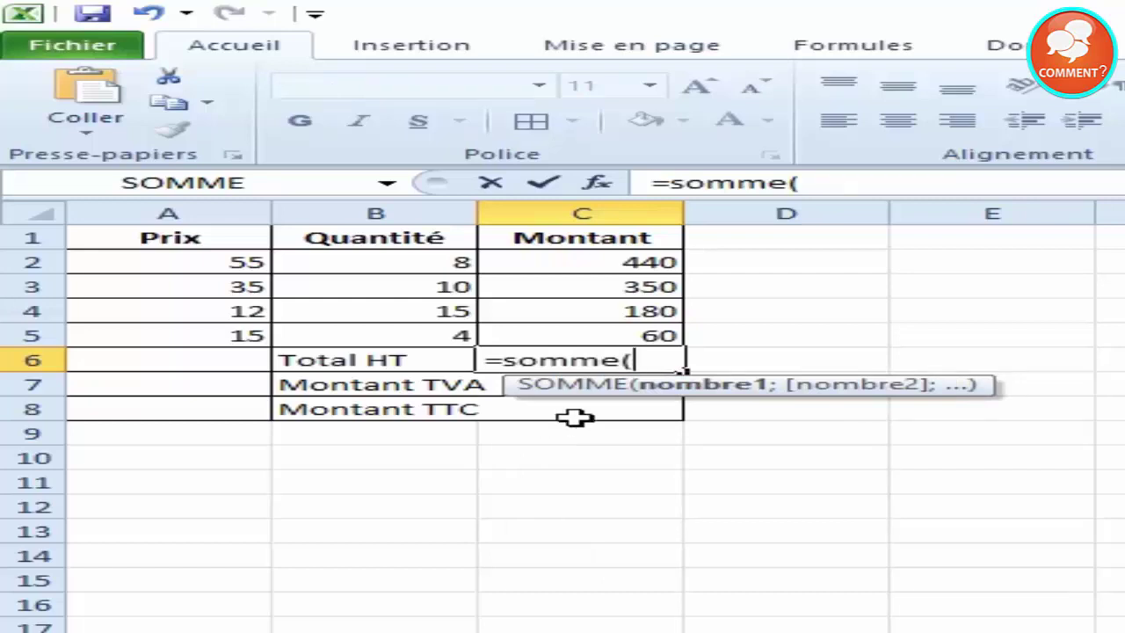
pyautogui.click(596, 262)
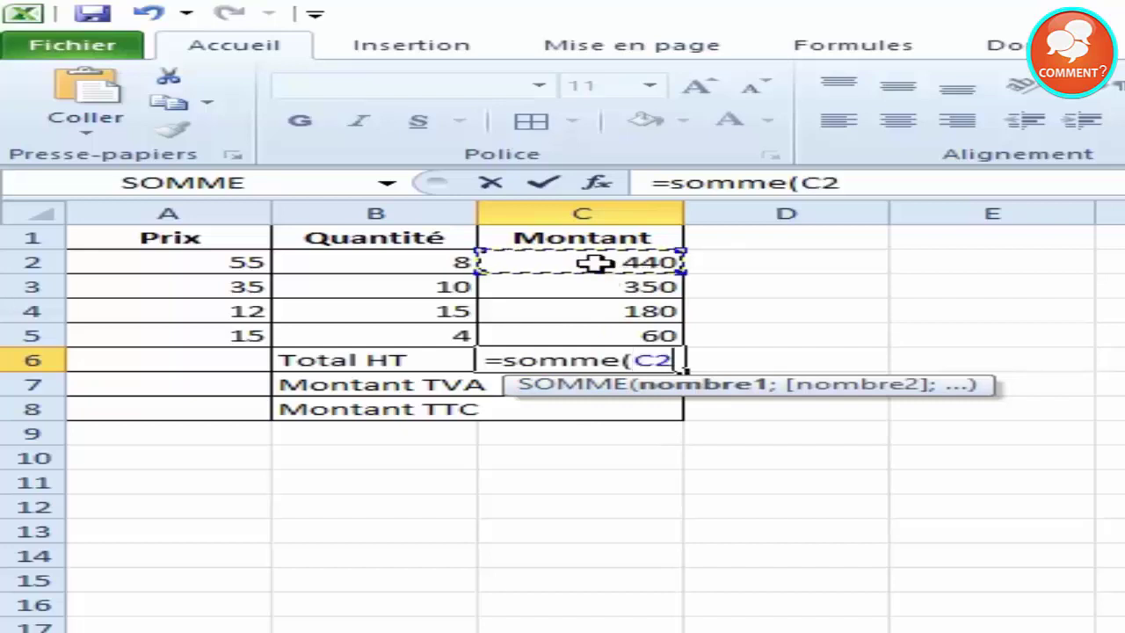
pyautogui.moveTo(596, 262); pyautogui.dragTo(596, 262)
pyautogui.write(':')
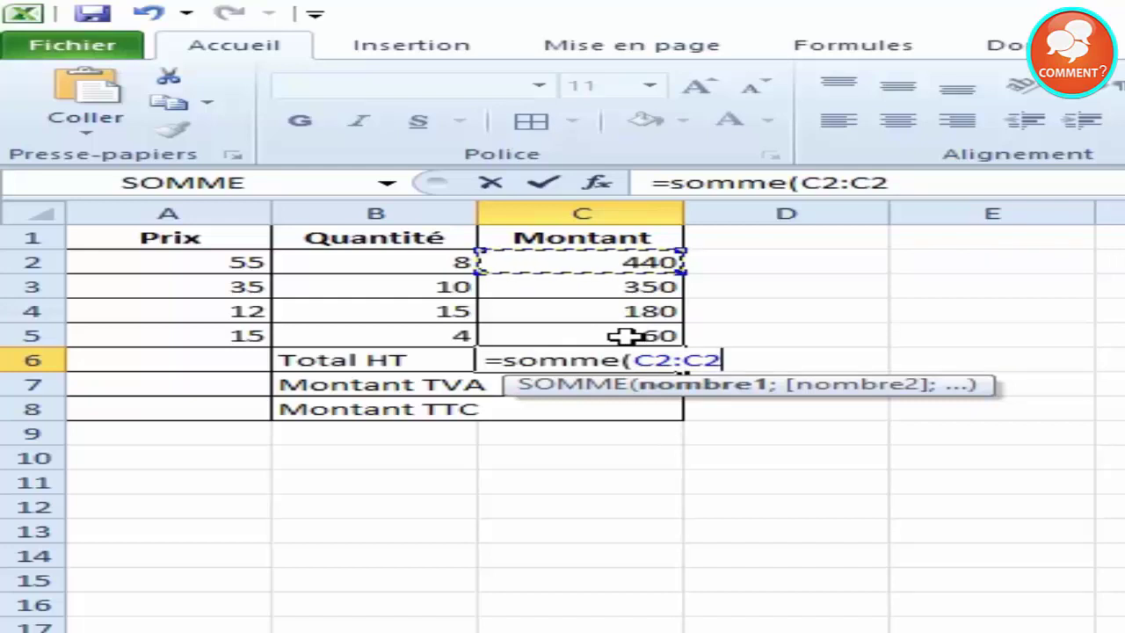
pyautogui.moveTo(620, 335); pyautogui.dragTo(620, 336)
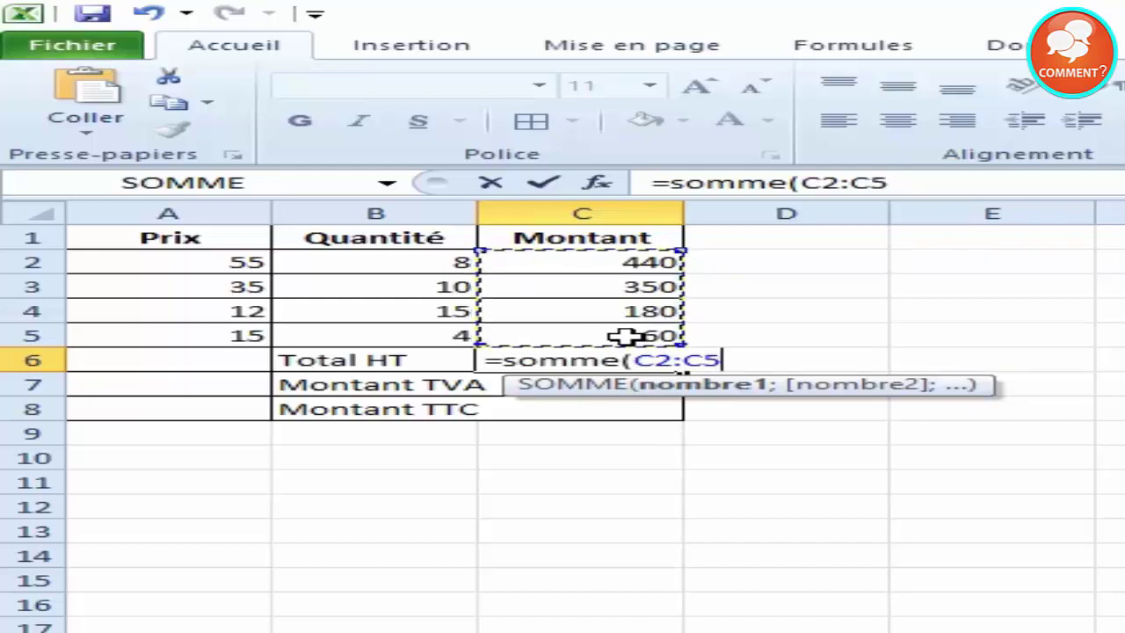
pyautogui.write(')')
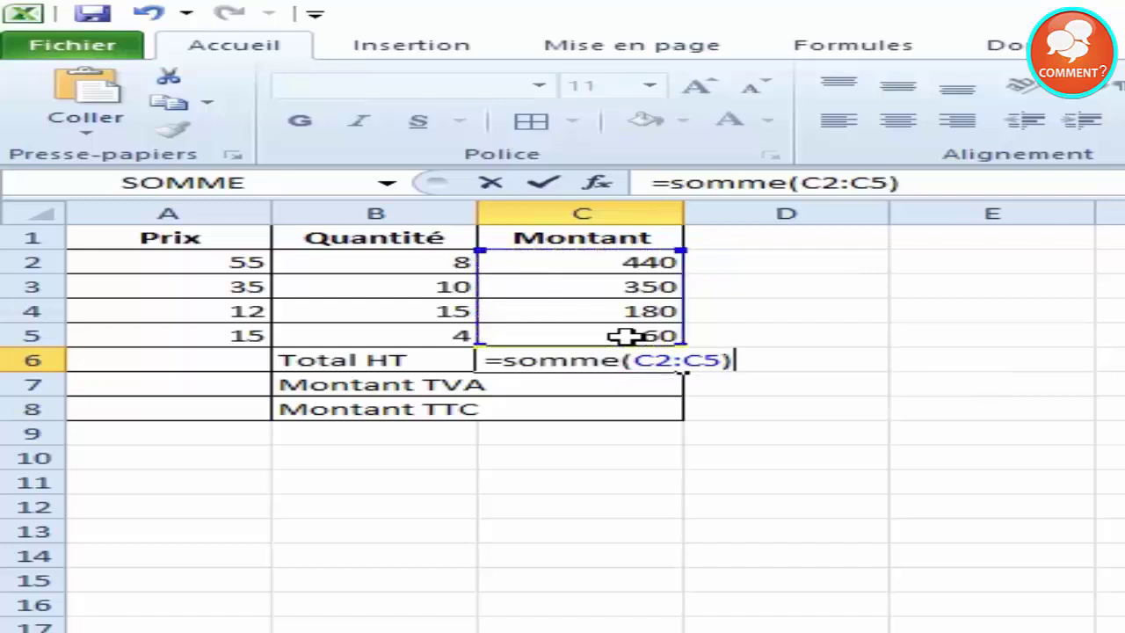
pyautogui.press('Return')
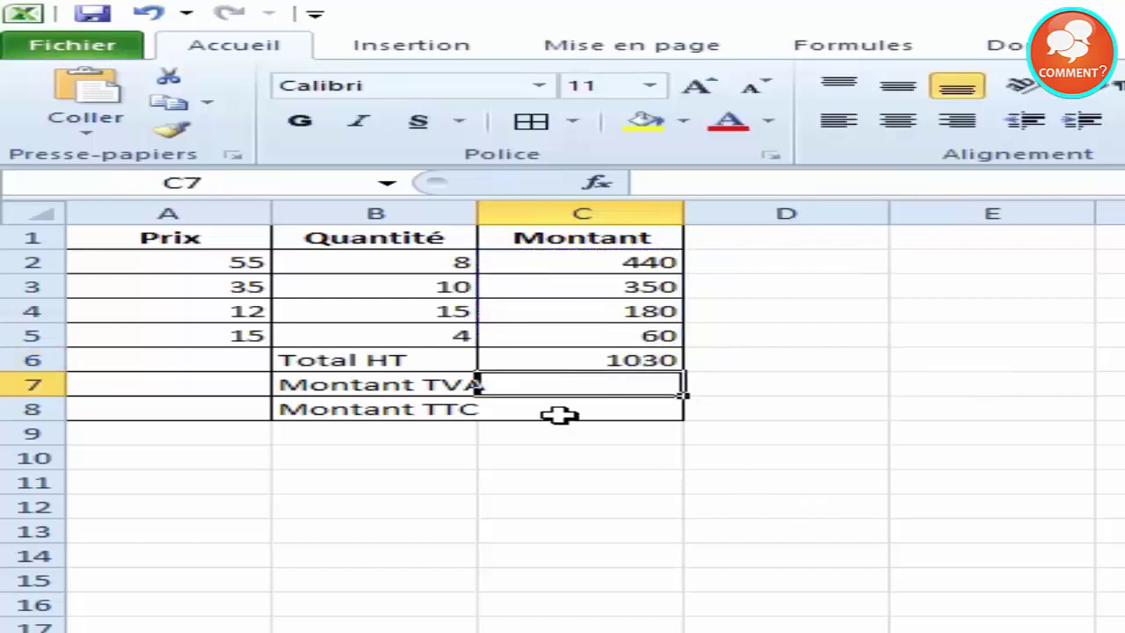
# Inspect the C6 formula to check it reads =SOMME(C2:C5).
pyautogui.click(614, 361)
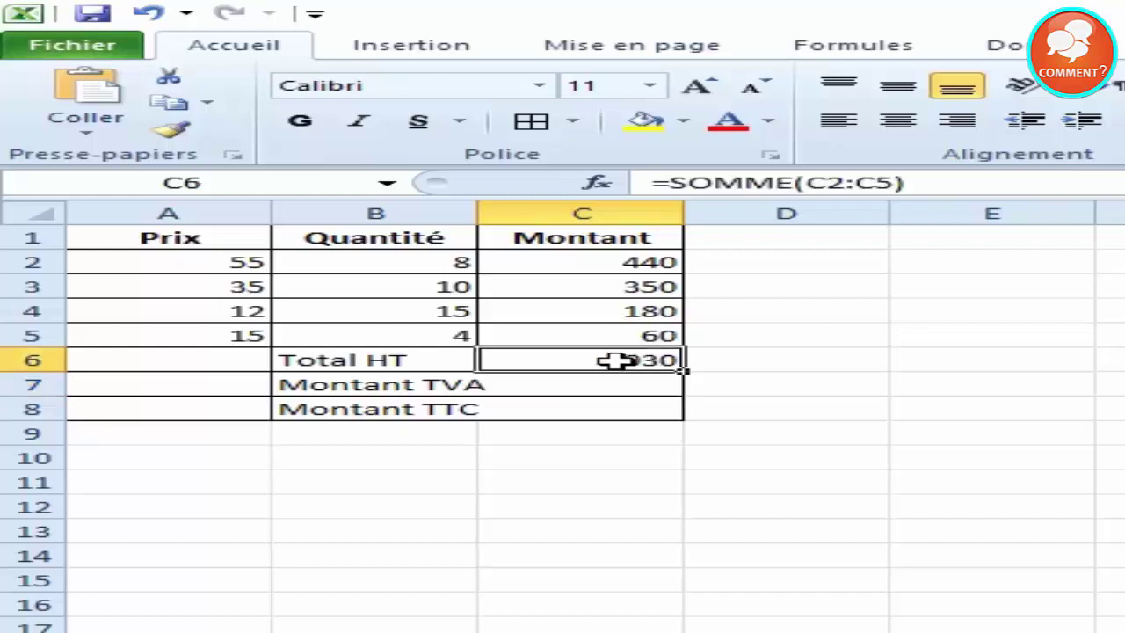
pyautogui.doubleClick(614, 361)
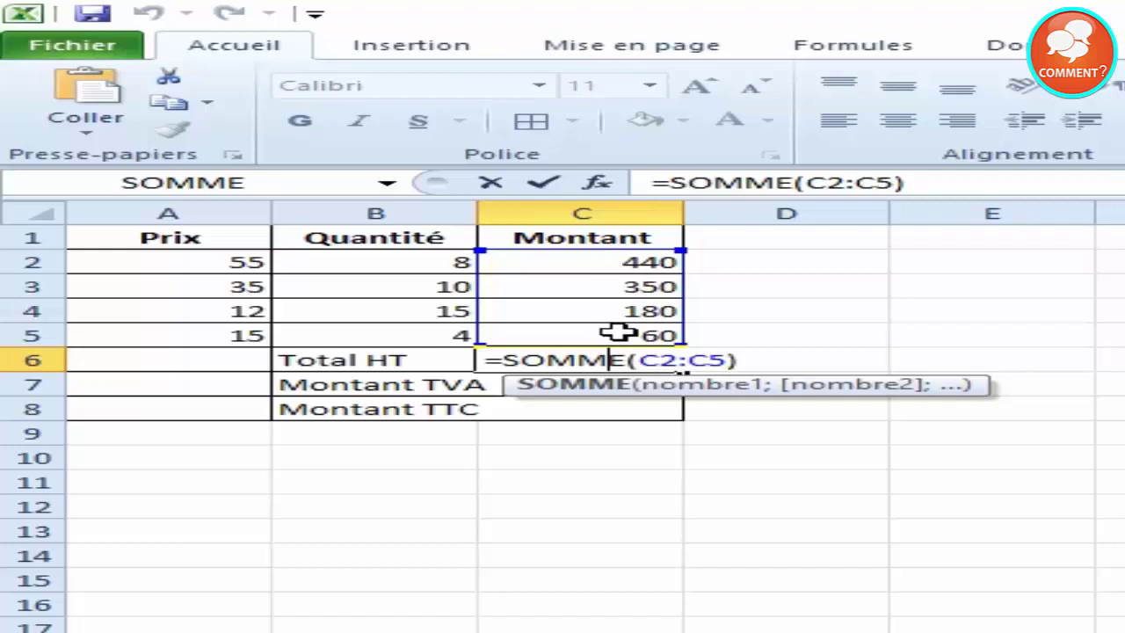
pyautogui.click(743, 534)
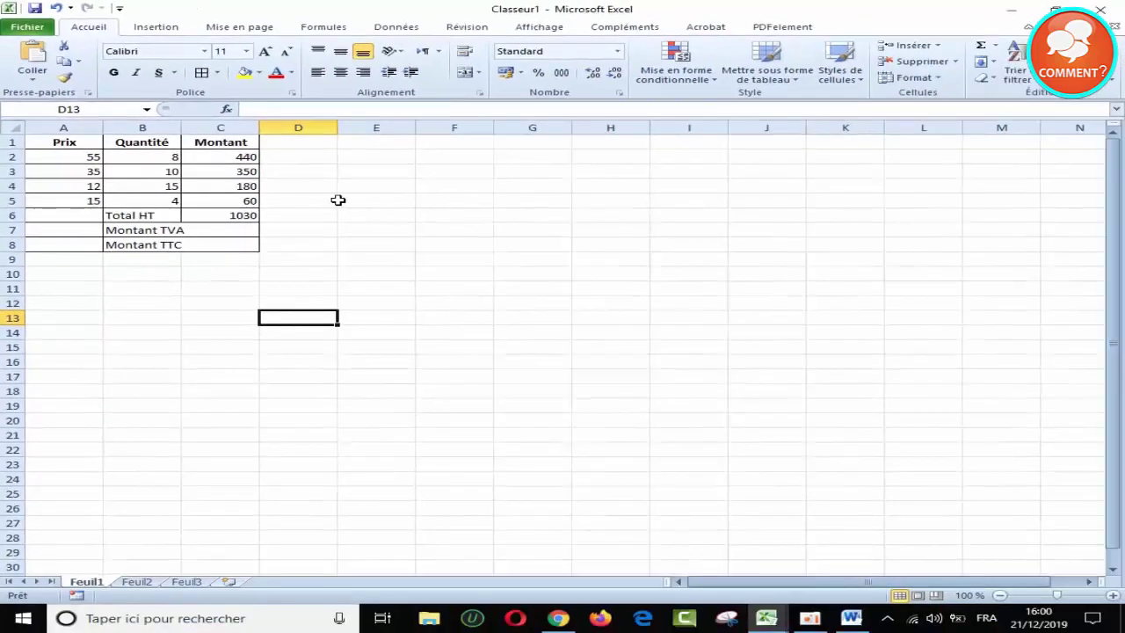
# Enter the 20% VAT rate in cell F4 beside the invoice table.
pyautogui.click(455, 184)
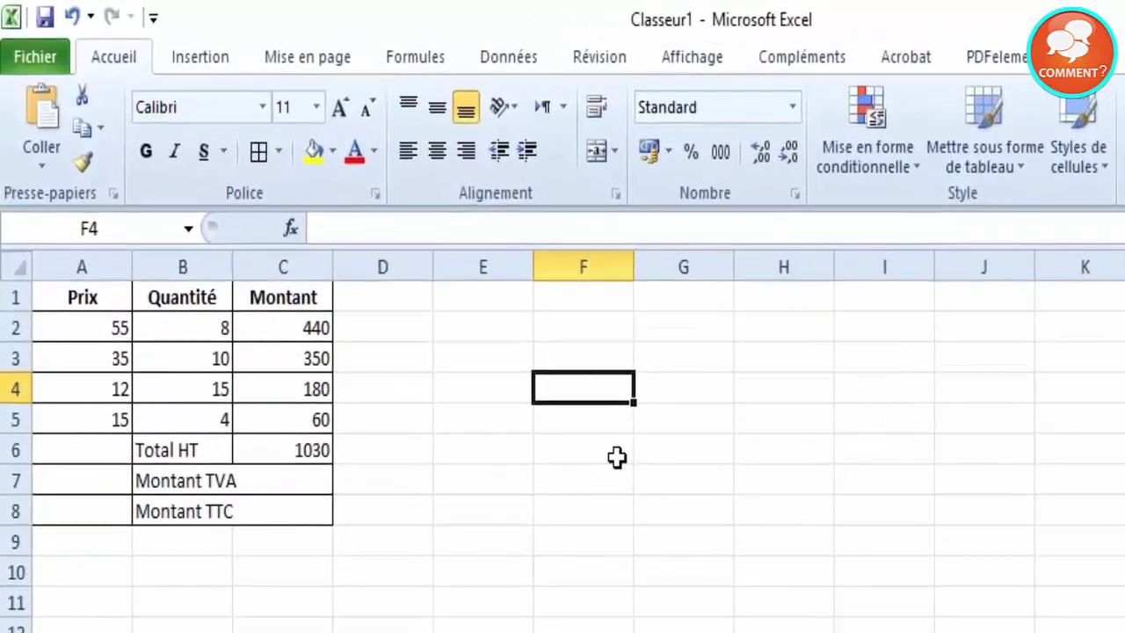
pyautogui.write('20')
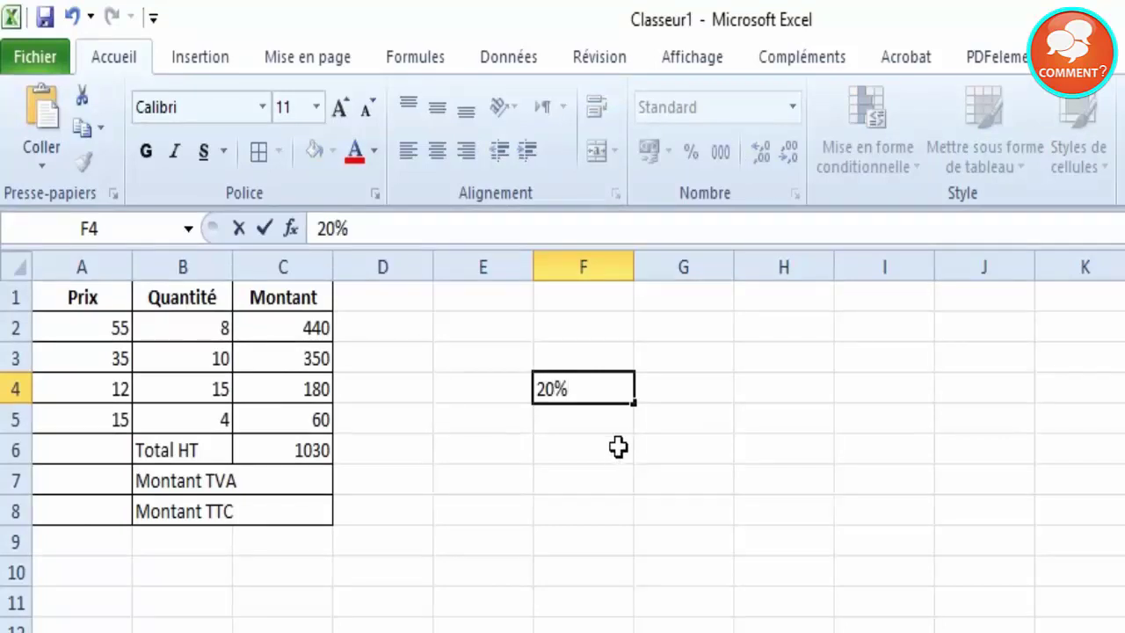
pyautogui.click(615, 454)
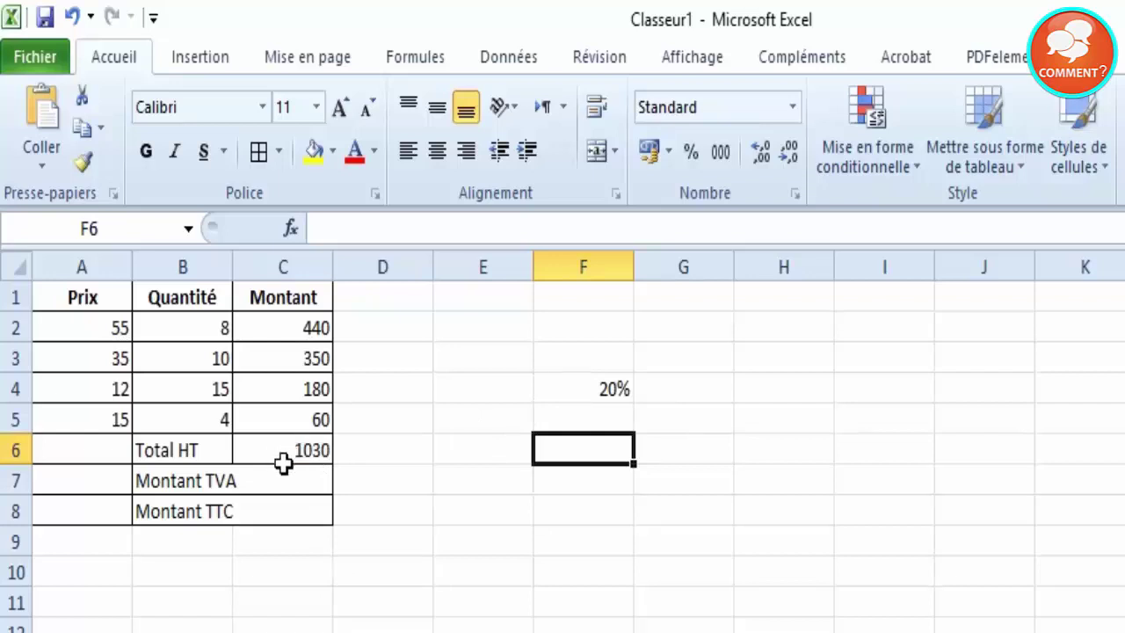
pyautogui.click(280, 478)
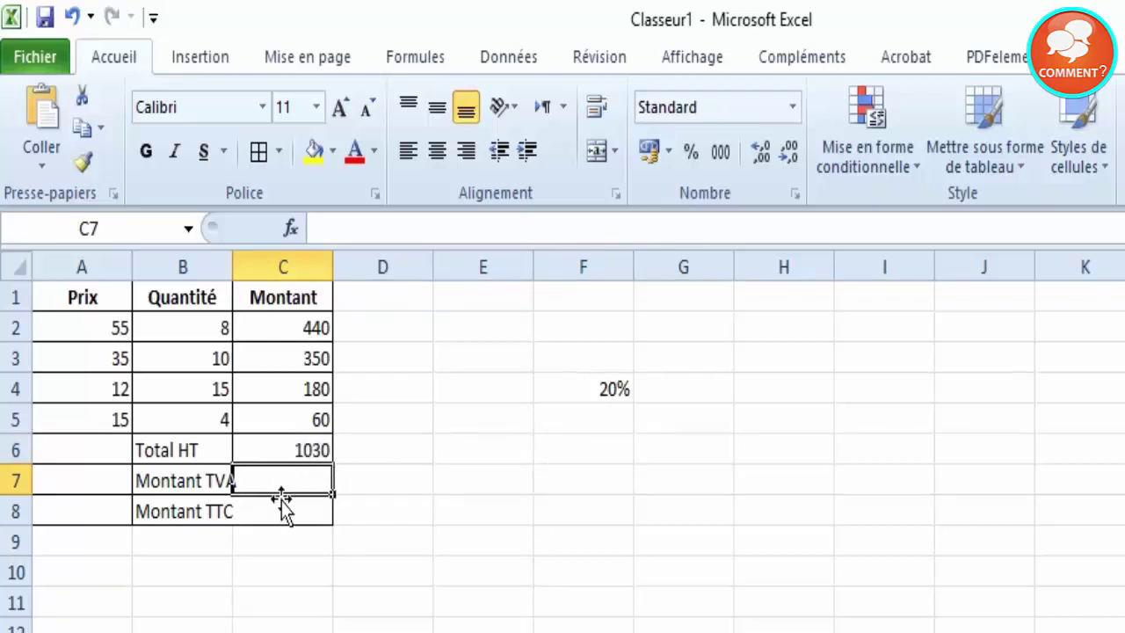
# Enter =C6*F4 in C7 so Montant TVA shows 206.
pyautogui.write('=')
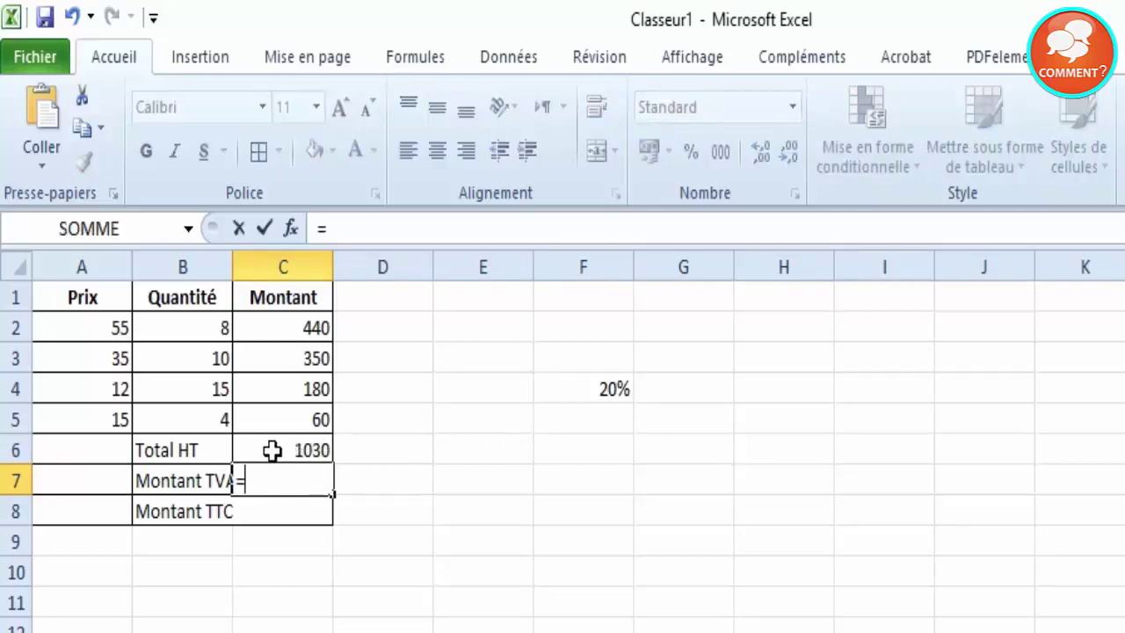
pyautogui.click(276, 449)
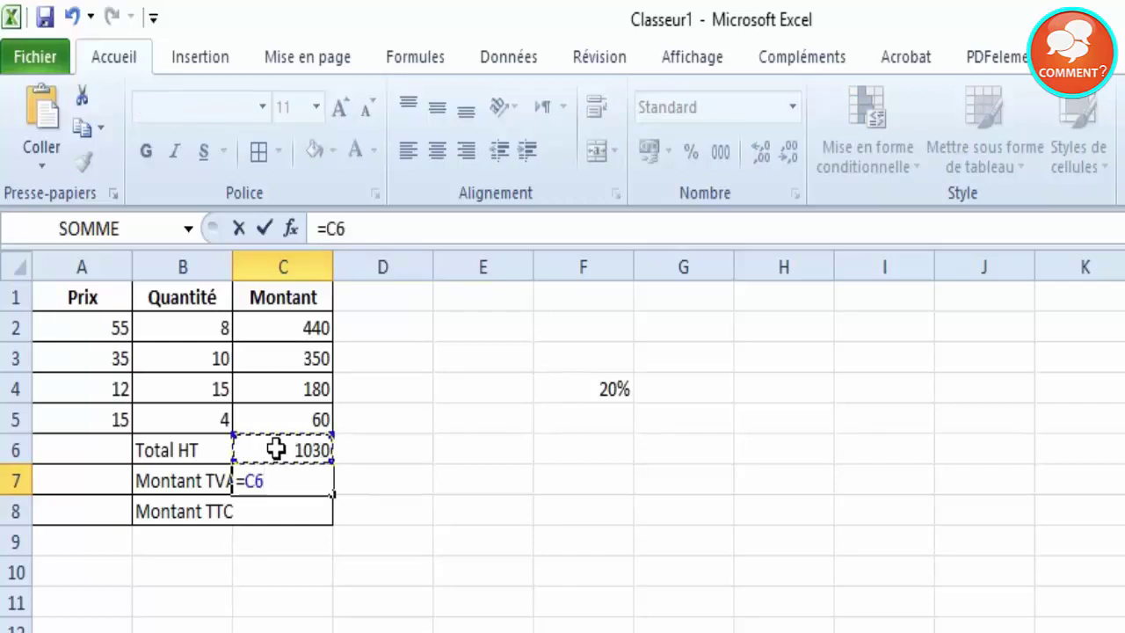
pyautogui.write('*')
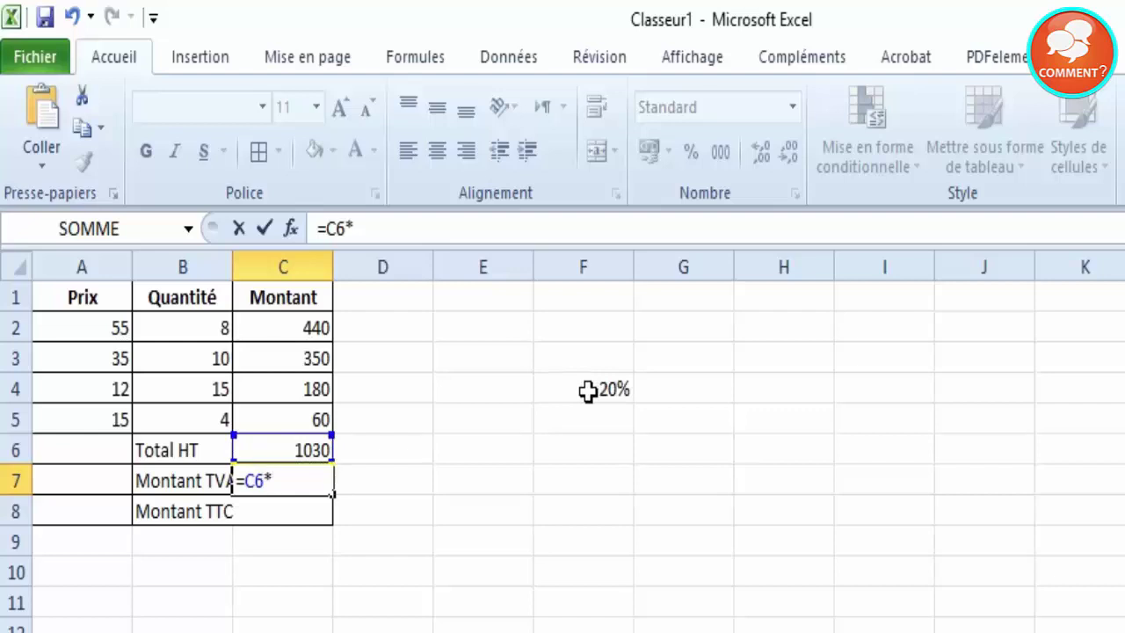
pyautogui.click(587, 391)
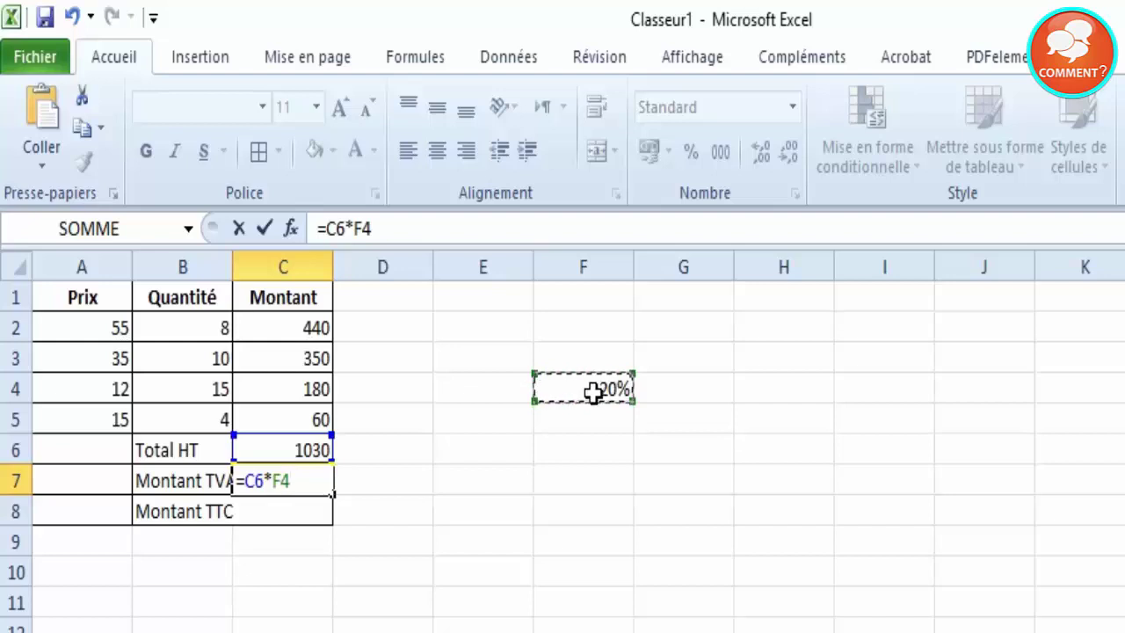
pyautogui.press('Return')
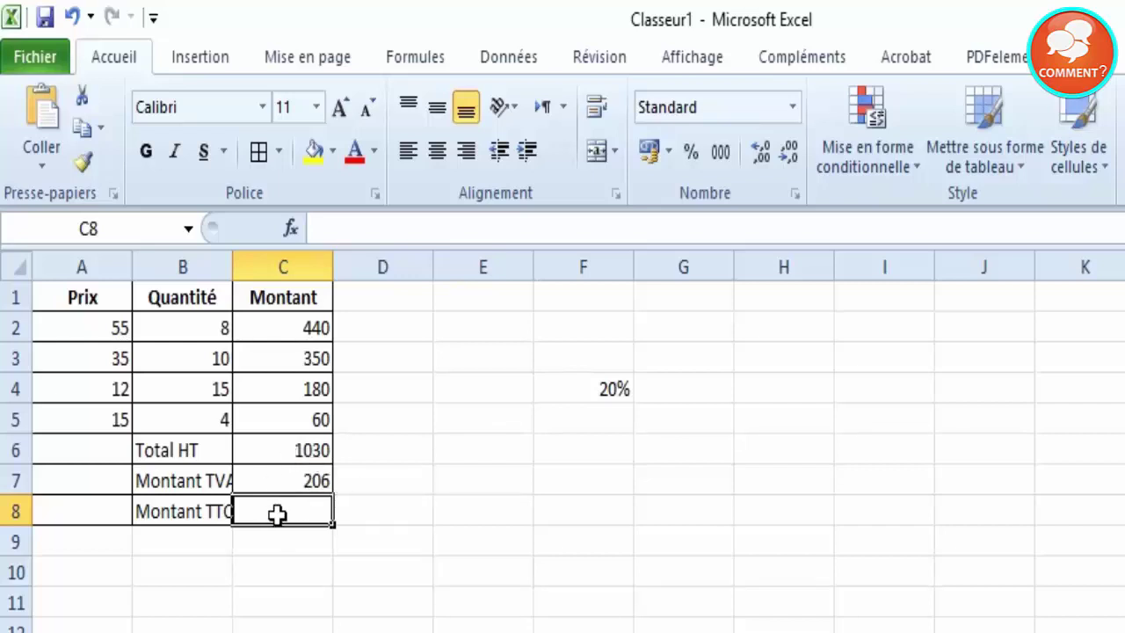
# Enter =C6+C7 in C8 so Montant TTC shows 1236.
pyautogui.write('=')
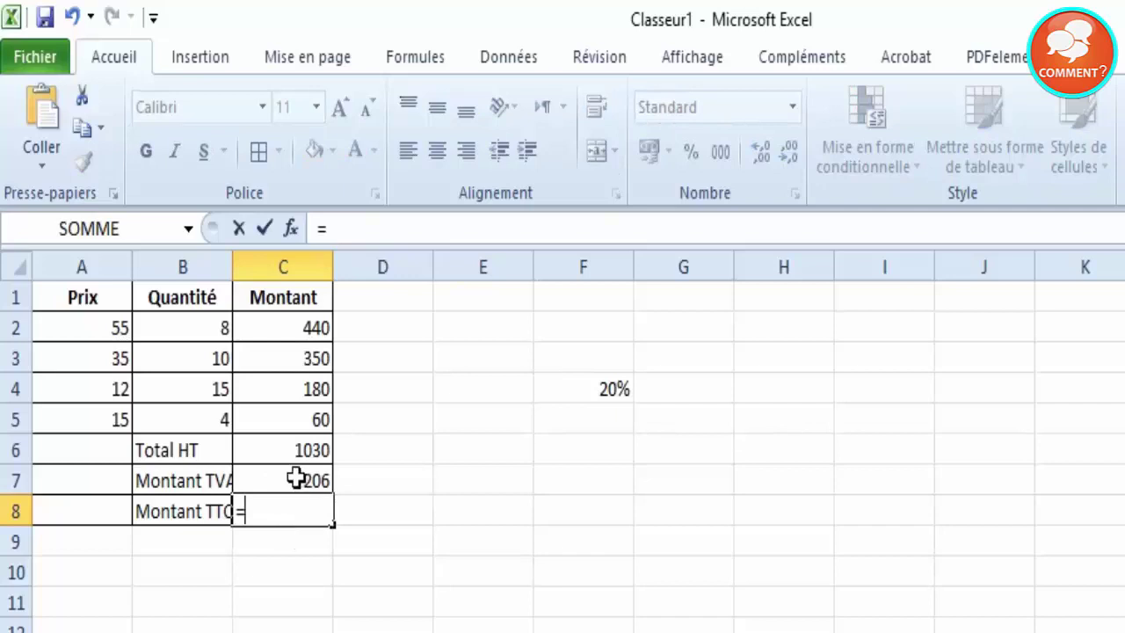
pyautogui.click(304, 450)
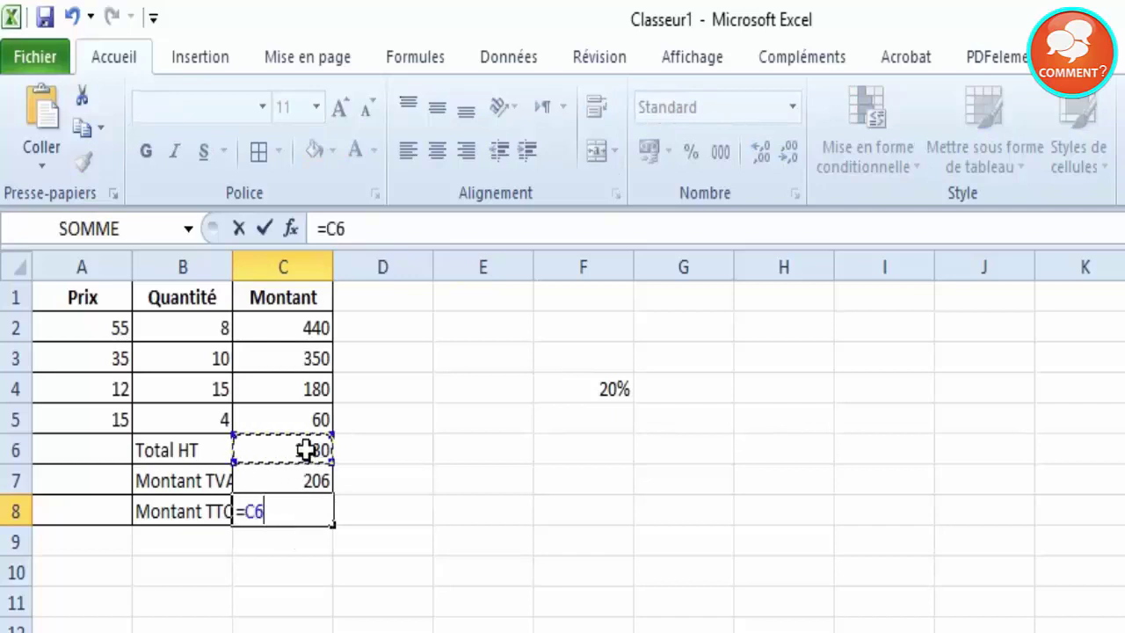
pyautogui.write('+')
pyautogui.click(316, 480)
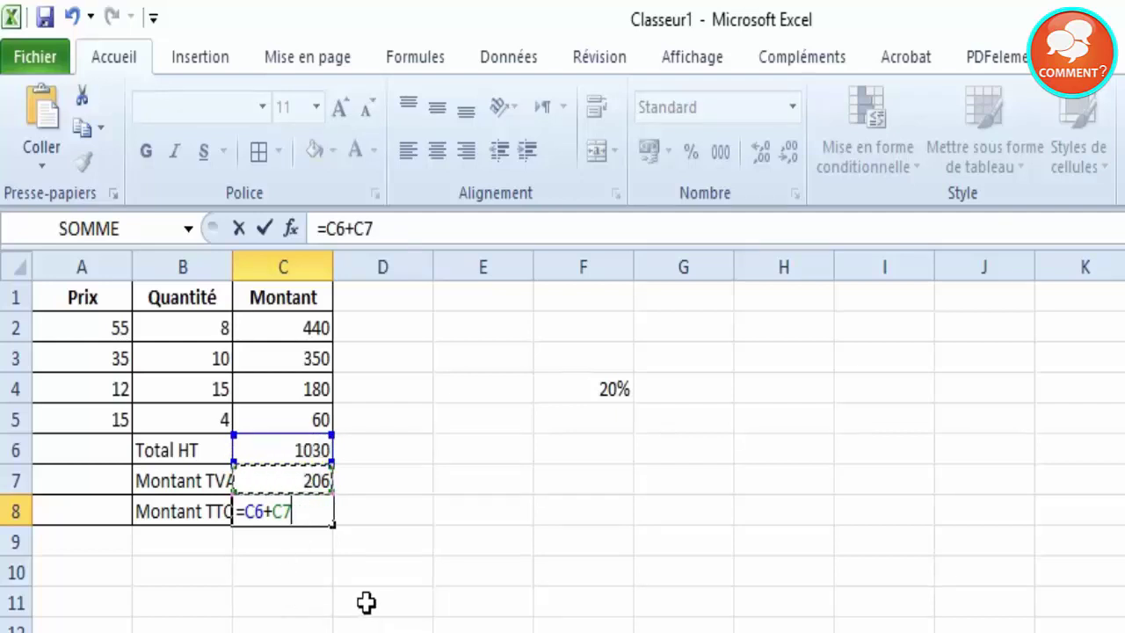
pyautogui.press('Return')
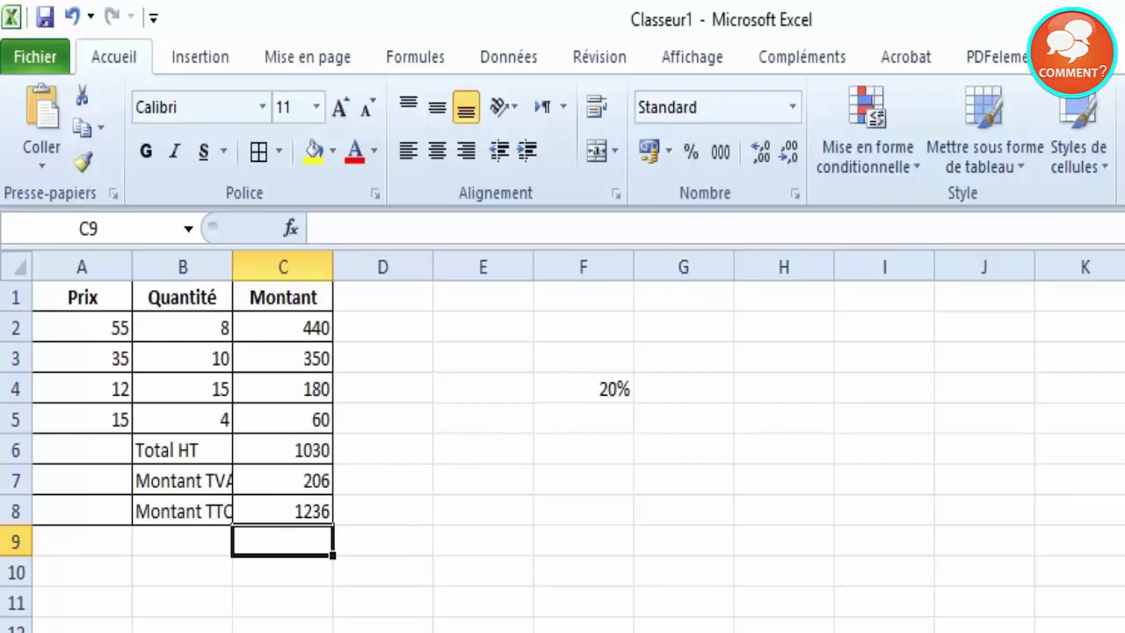
pyautogui.hotkey('alt', 'Tab')
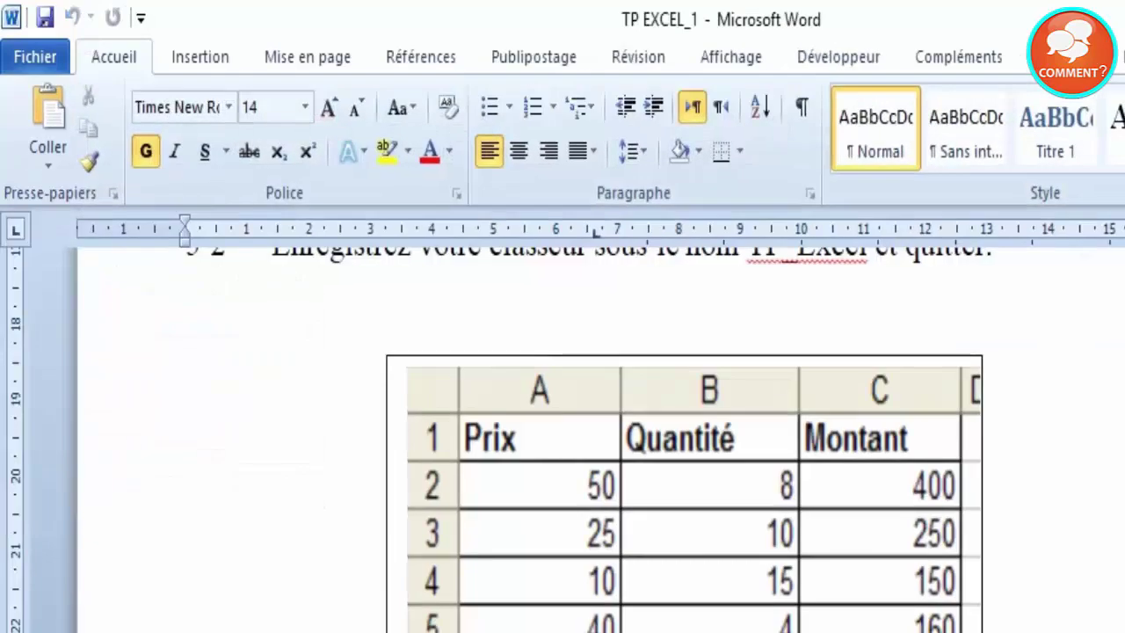
pyautogui.scroll(5, 562, 439)
pyautogui.scroll(3, 598, 490)
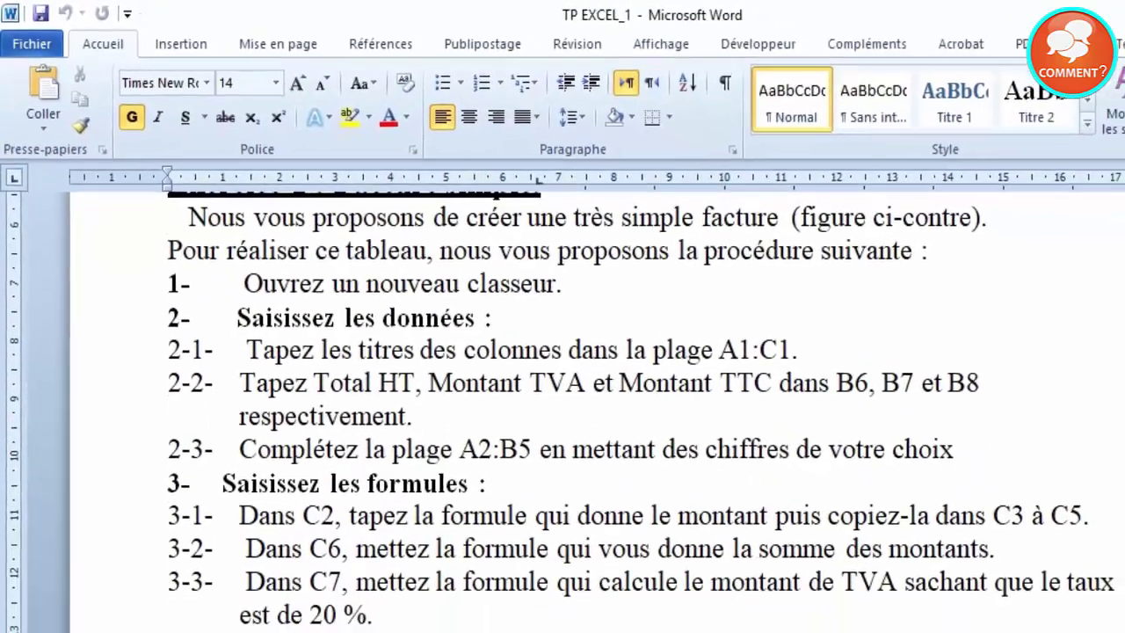
pyautogui.scroll(-2, 423, 294)
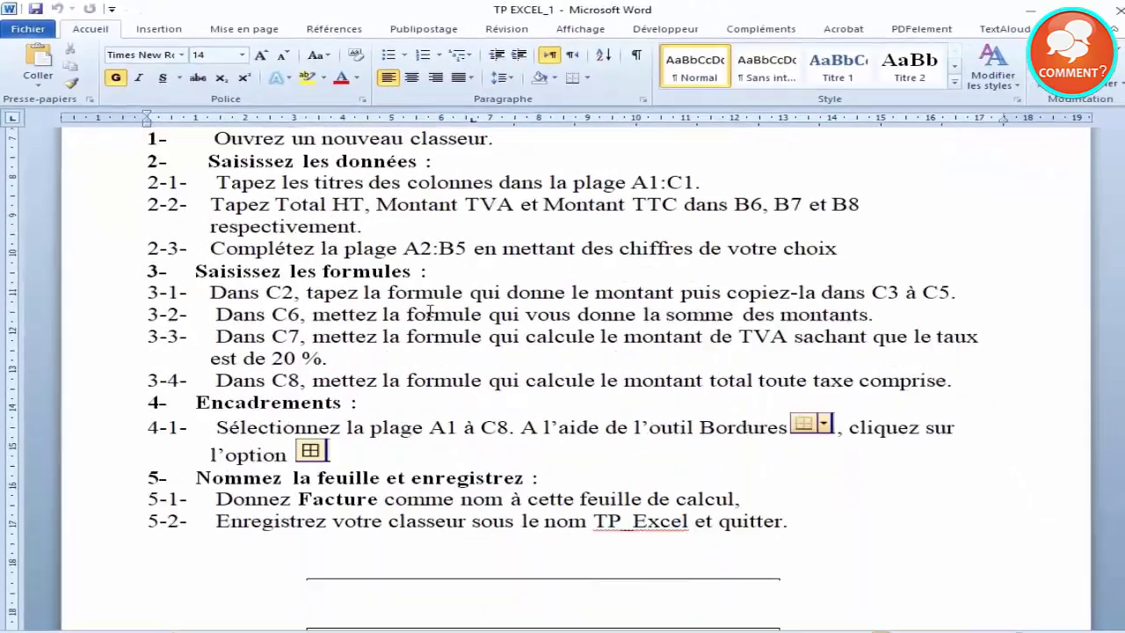
pyautogui.scroll(-1, 422, 293)
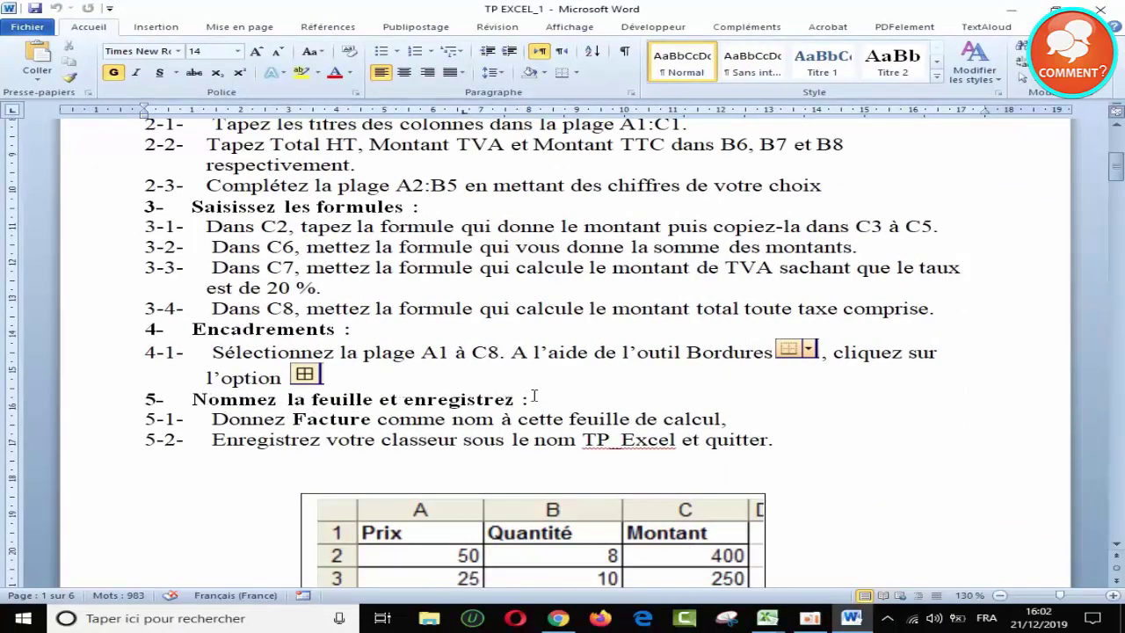
pyautogui.scroll(-2, 535, 397)
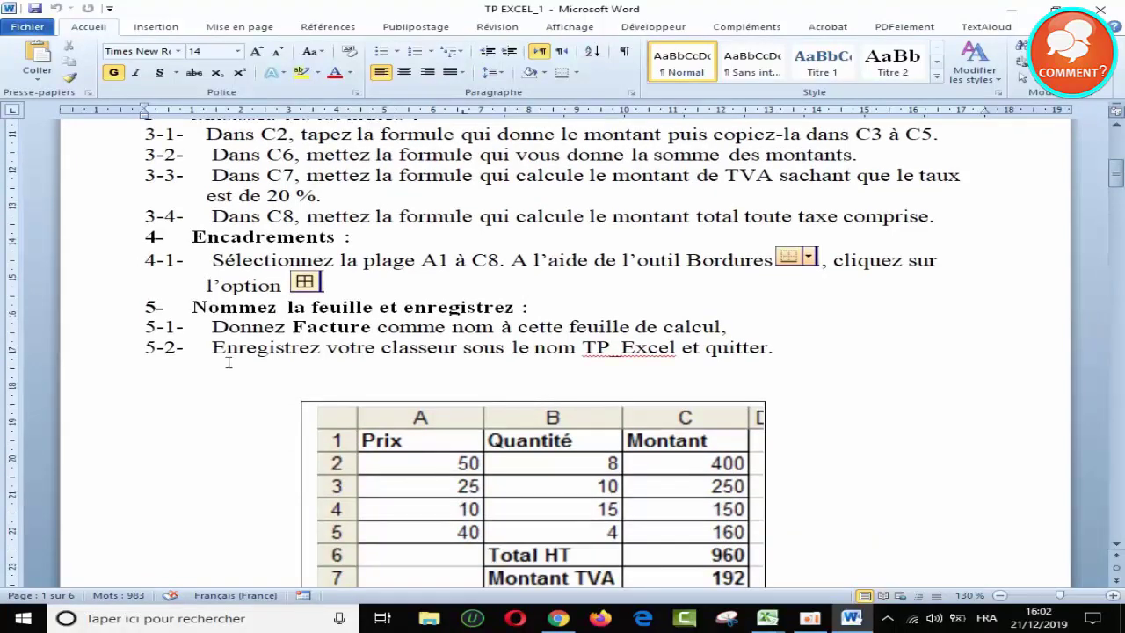
pyautogui.scroll(1, 476, 293)
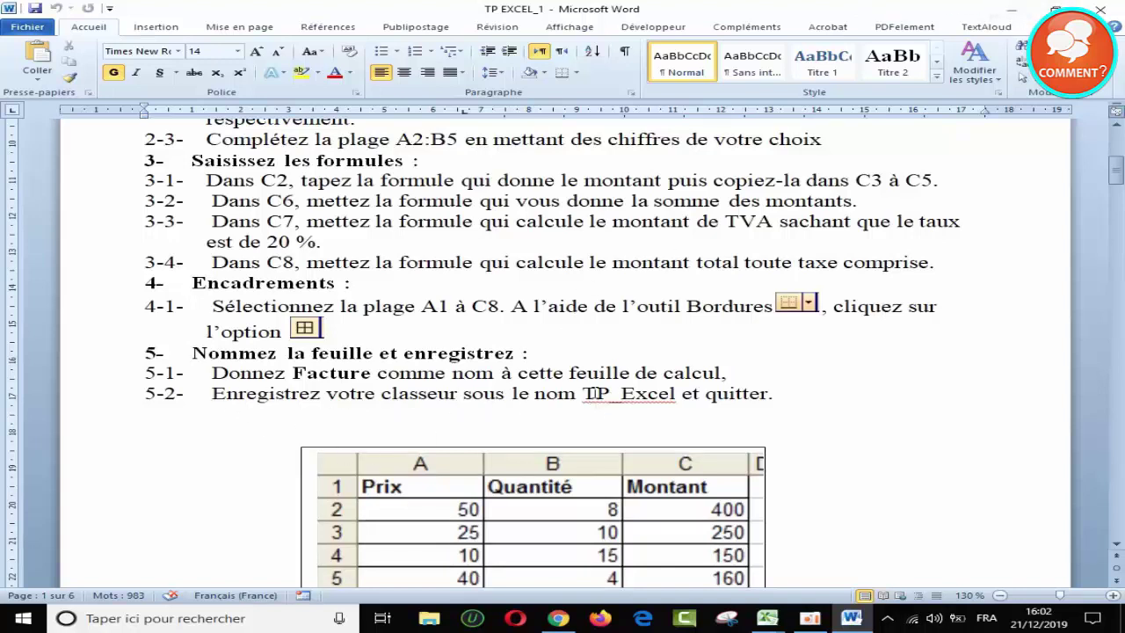
pyautogui.click(1027, 8)
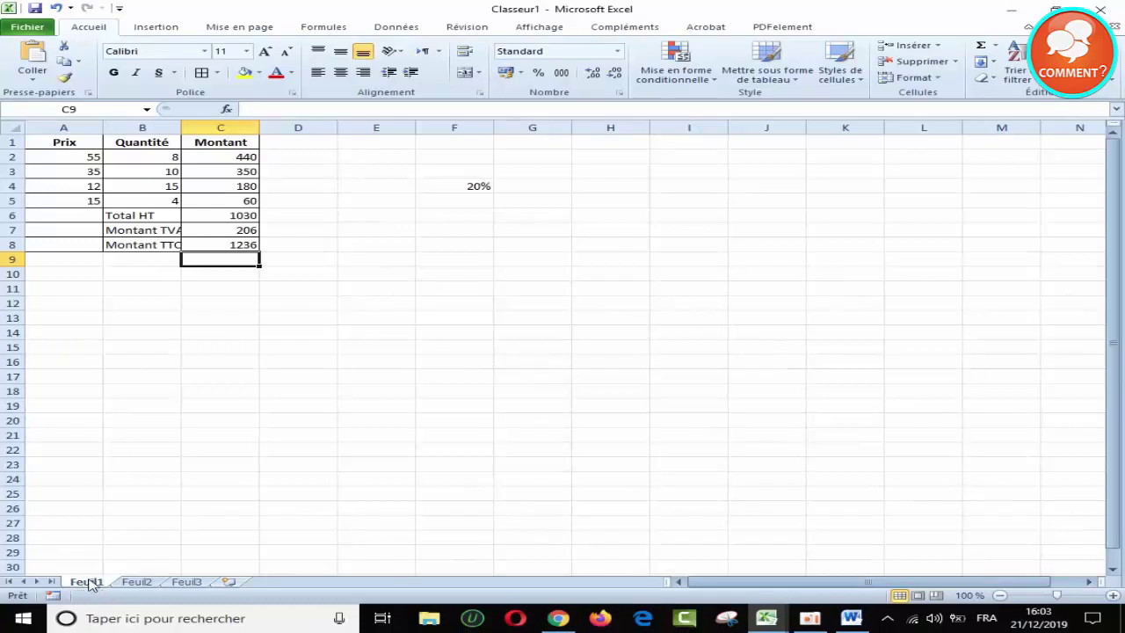
# Rename the Feuil1 sheet tab to 'facture'.
pyautogui.rightClick(91, 583)
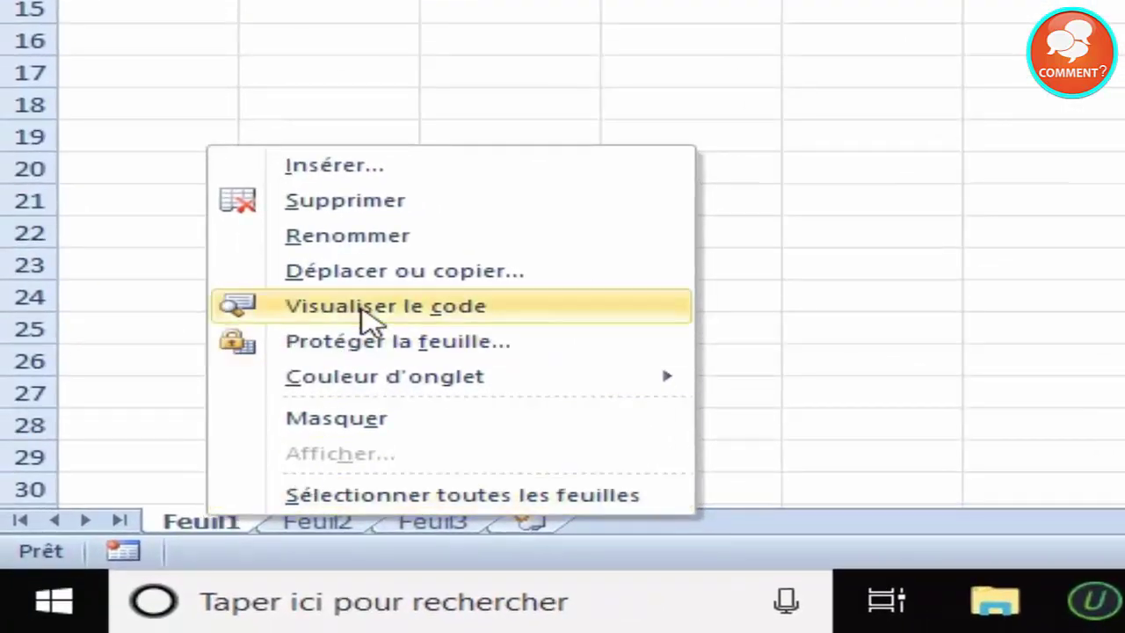
pyautogui.click(391, 236)
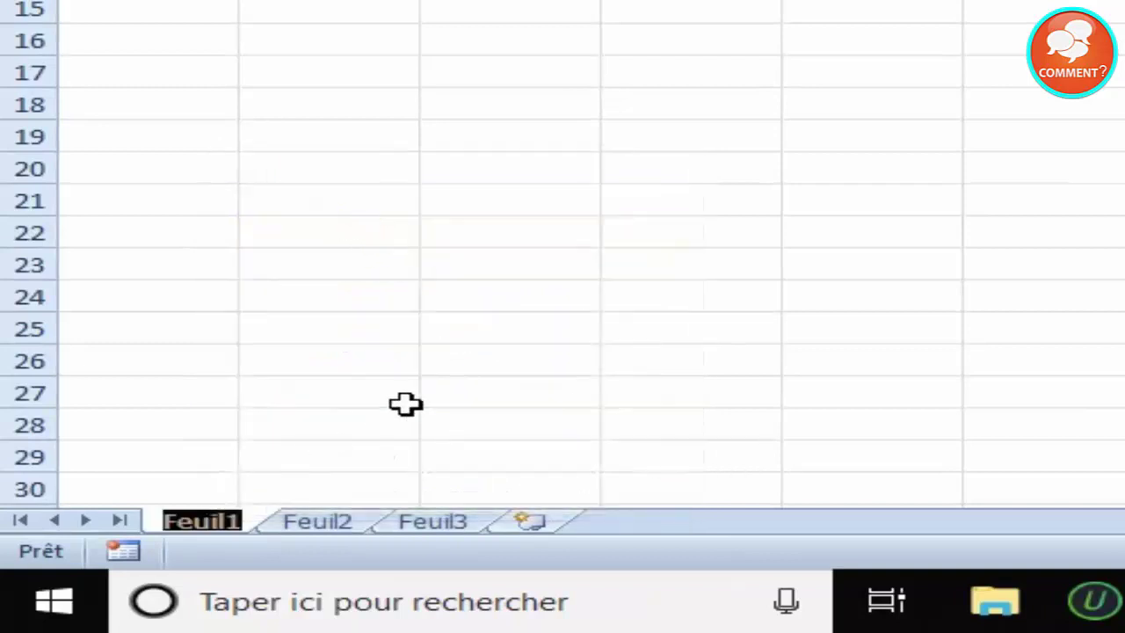
pyautogui.write('fa')
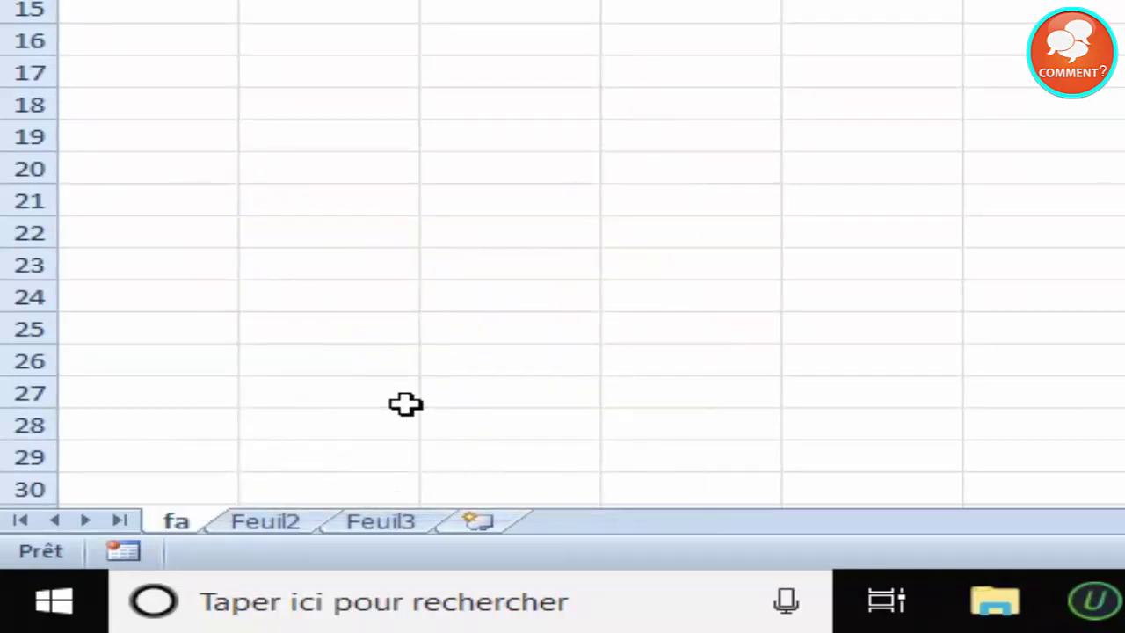
pyautogui.write('ctur')
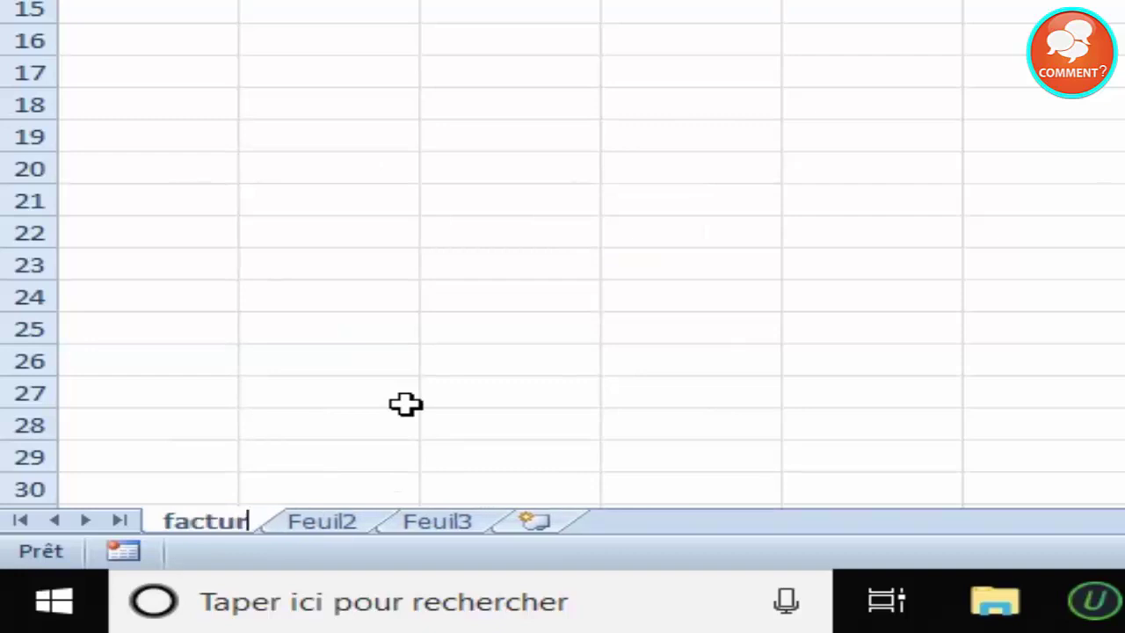
pyautogui.write('e')
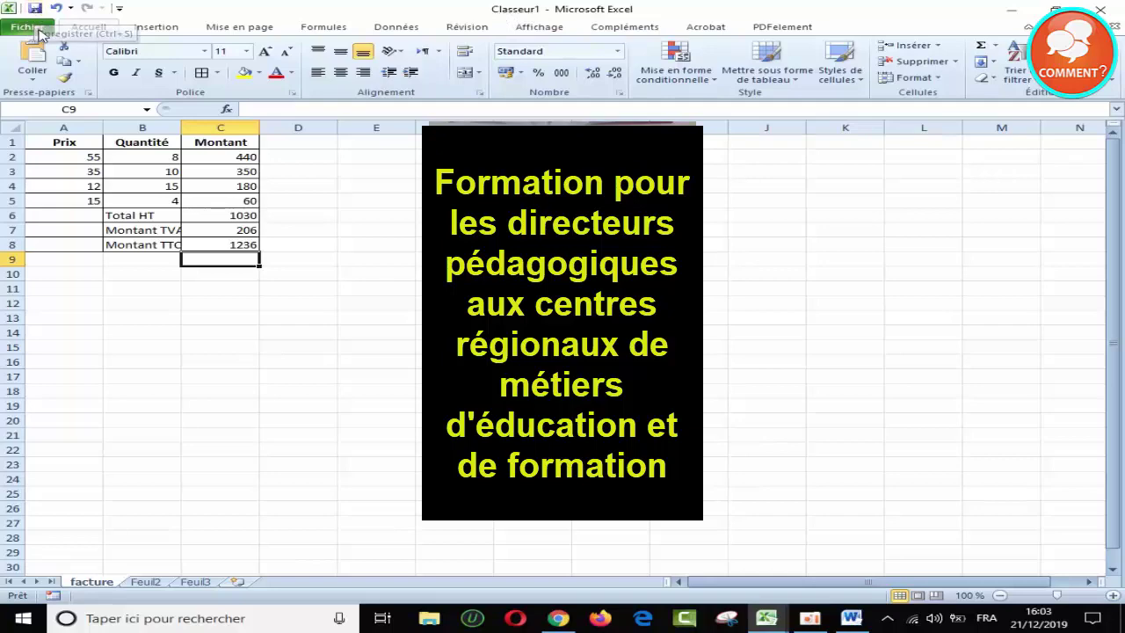
# Save the workbook in Documents under the name 'TP EXCEL'.
pyautogui.click(30, 28)
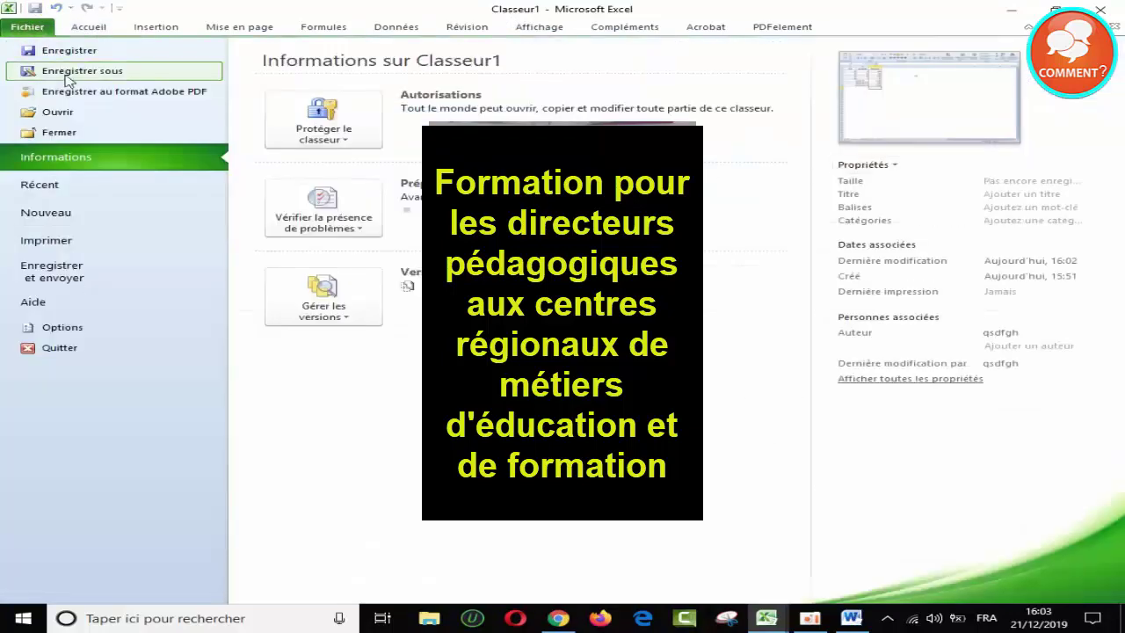
pyautogui.press('Escape')
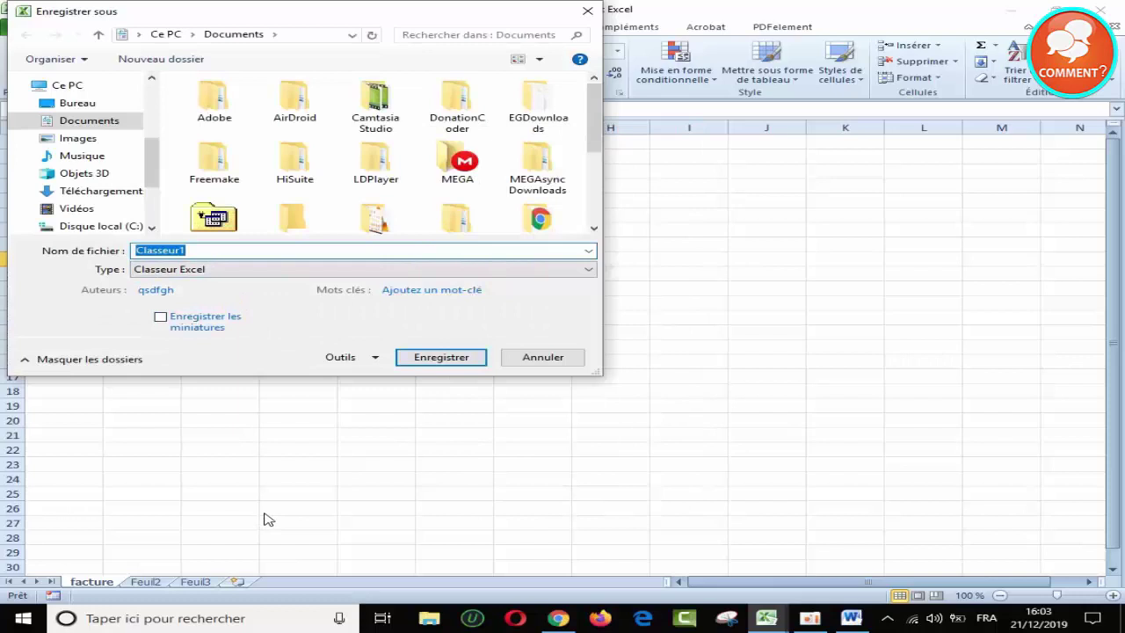
pyautogui.write('TP E')
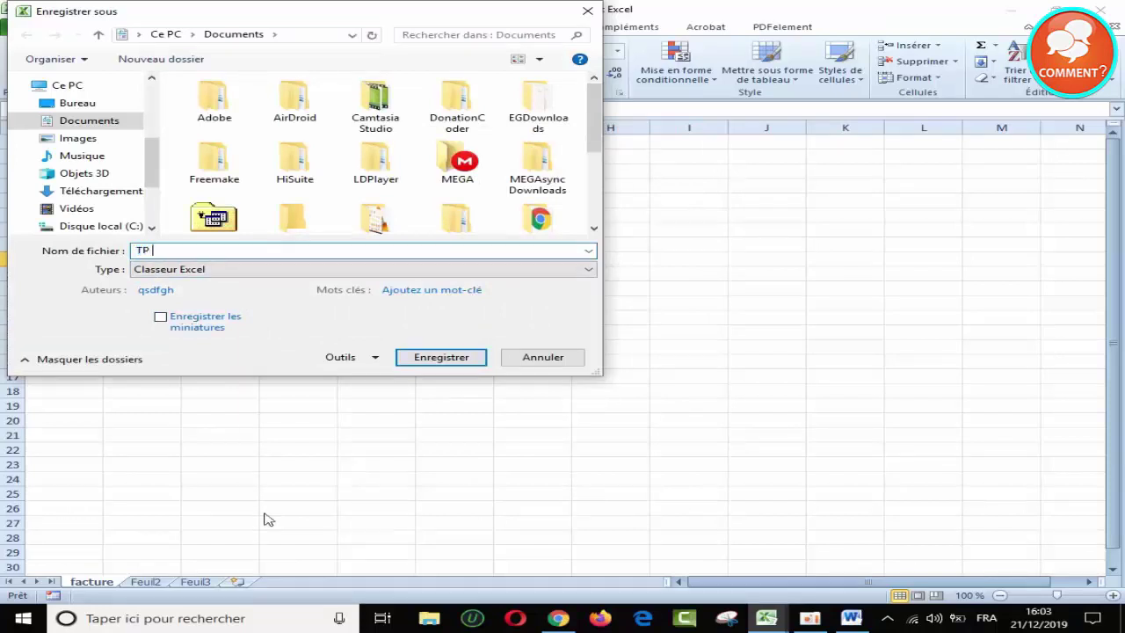
pyautogui.write('XCEL')
pyautogui.click(440, 360)
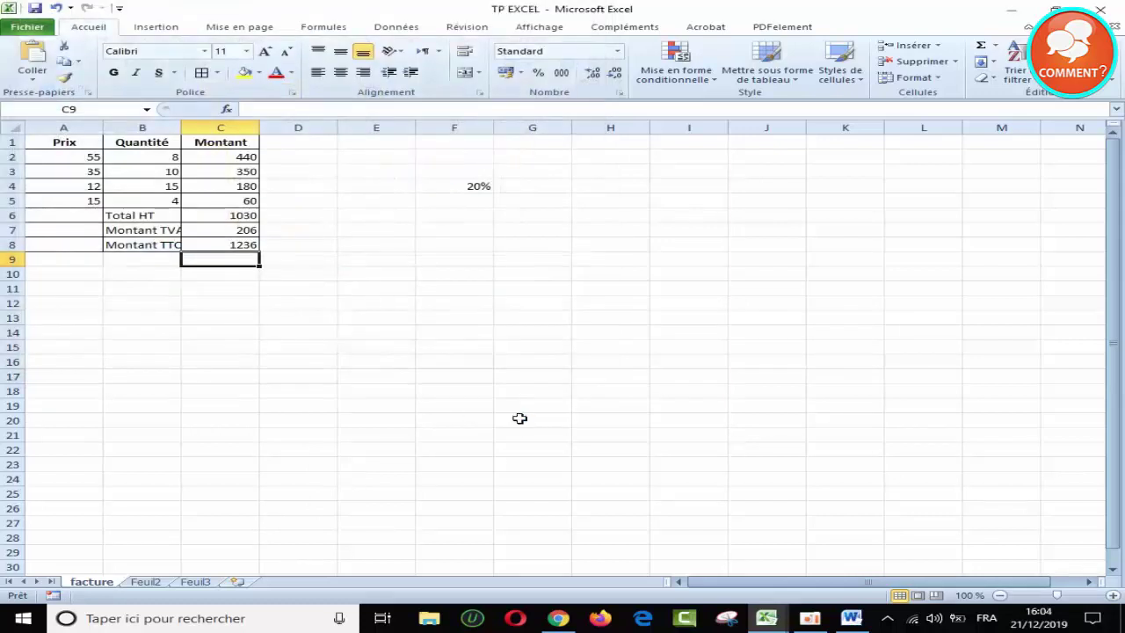